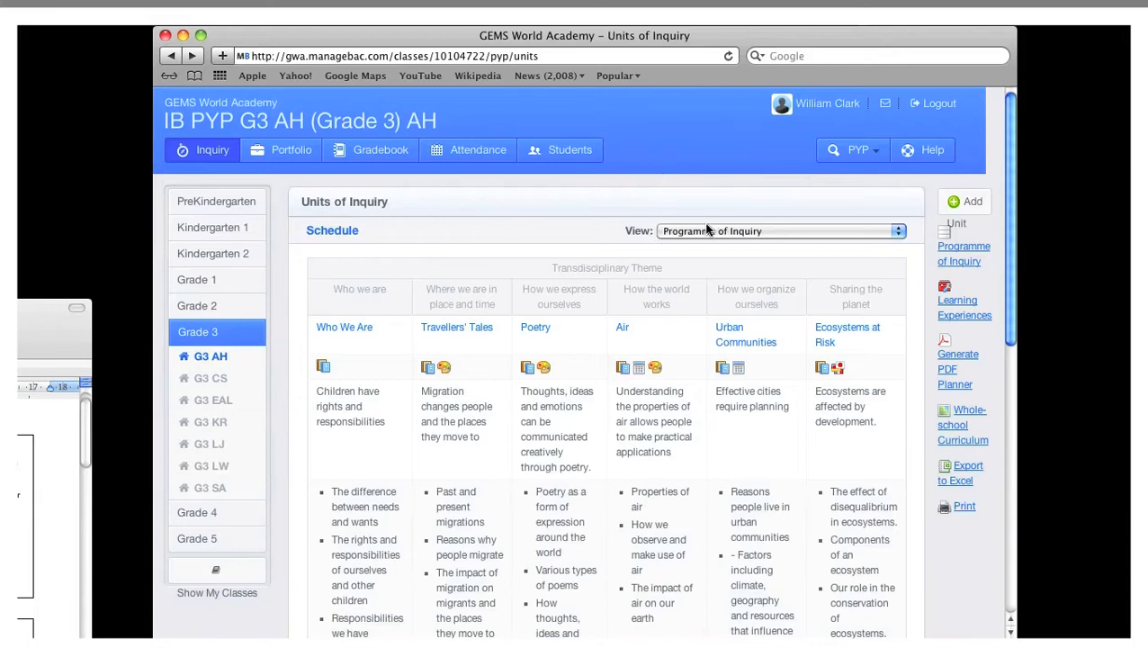
Switch to the Word planner document to view the Urban Communities example, moving its window into view and back aside
{"action": "key", "text": "super+Tab"}
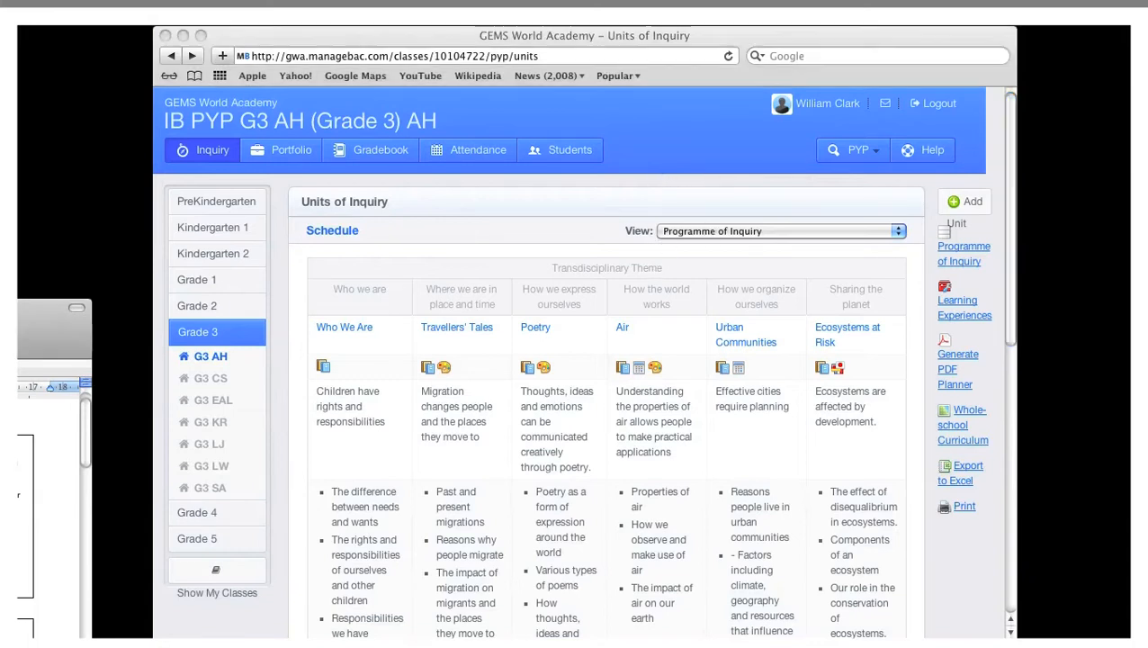
{"action": "left_click_drag", "start_coordinate": [18, 326], "coordinate": [869, 104]}
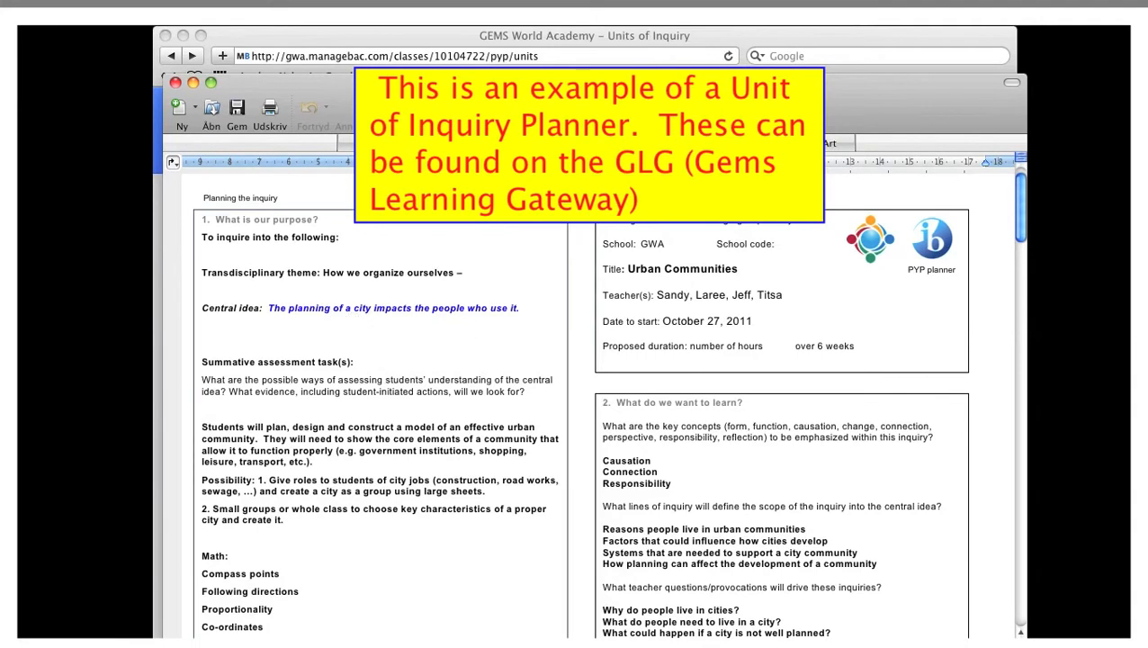
{"action": "left_click_drag", "start_coordinate": [864, 100], "coordinate": [0, 314]}
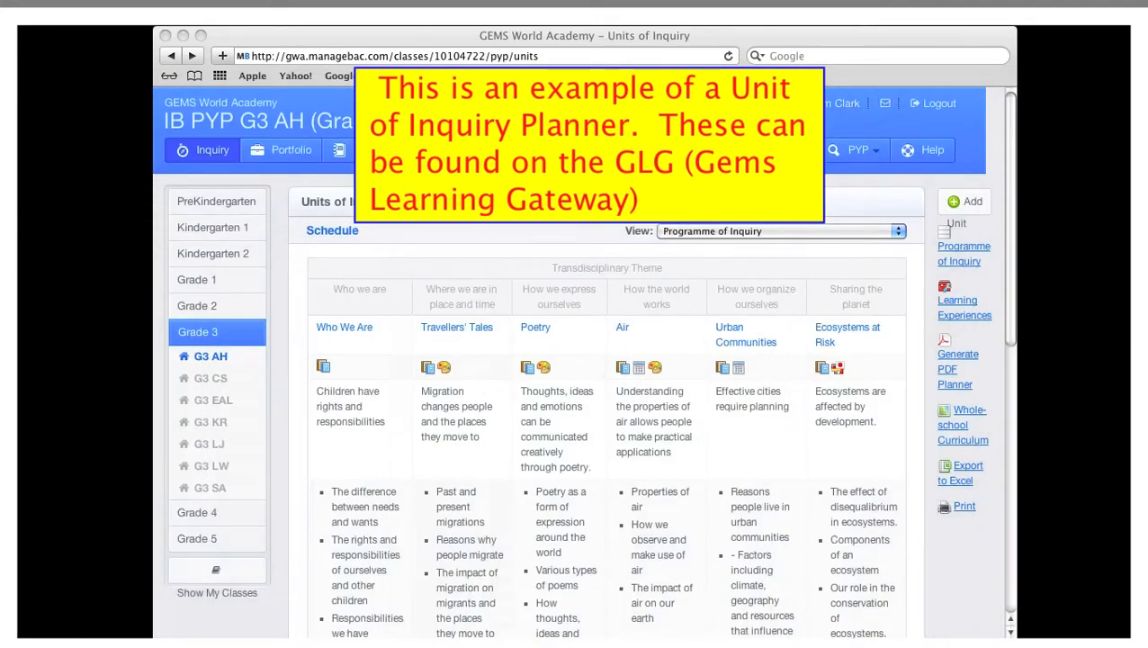
Add a new PYP unit for the G3 AH class and title it "Urban Communities"
{"action": "left_click", "coordinate": [968, 205]}
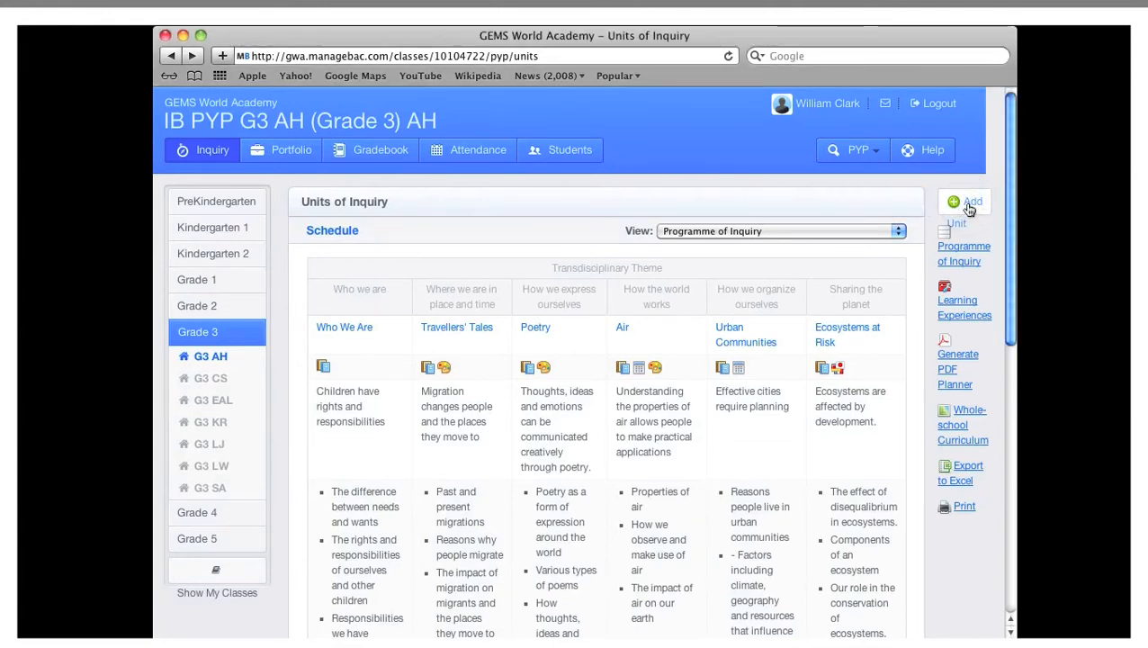
{"action": "left_click", "coordinate": [968, 206]}
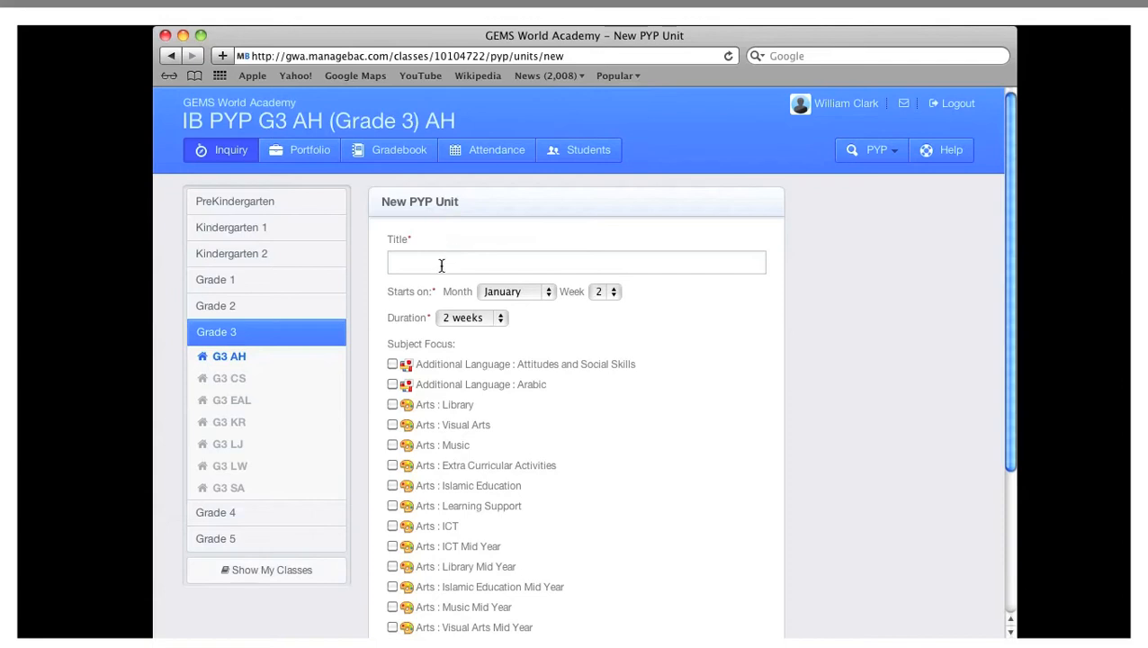
{"action": "left_click", "coordinate": [465, 263]}
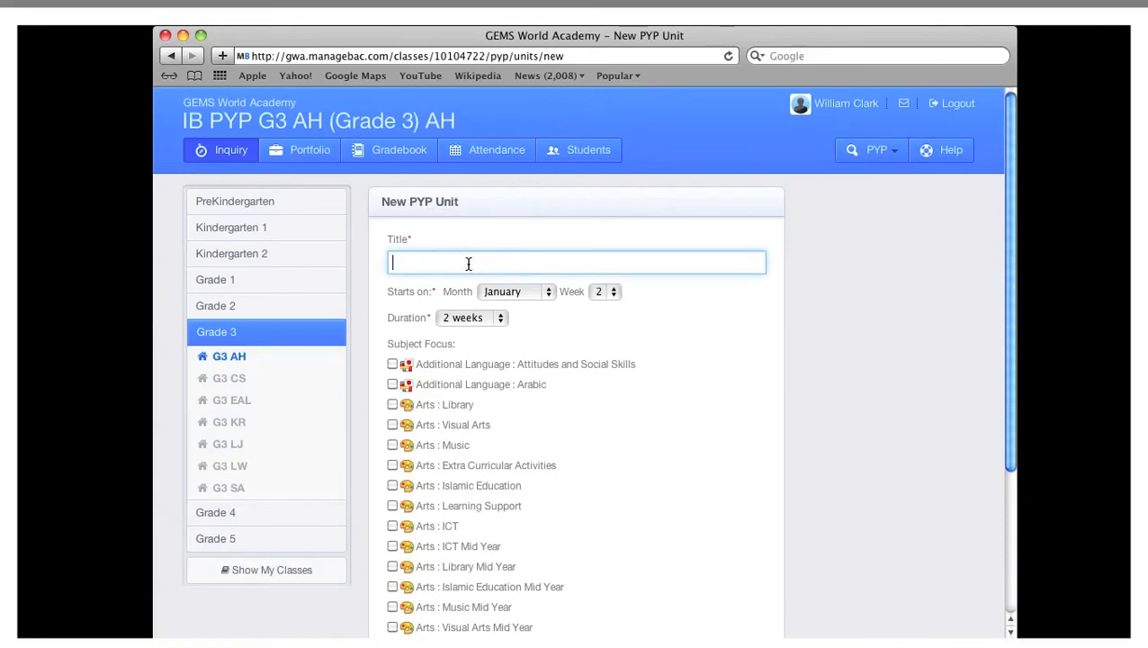
{"action": "type", "text": "Urban Communities"}
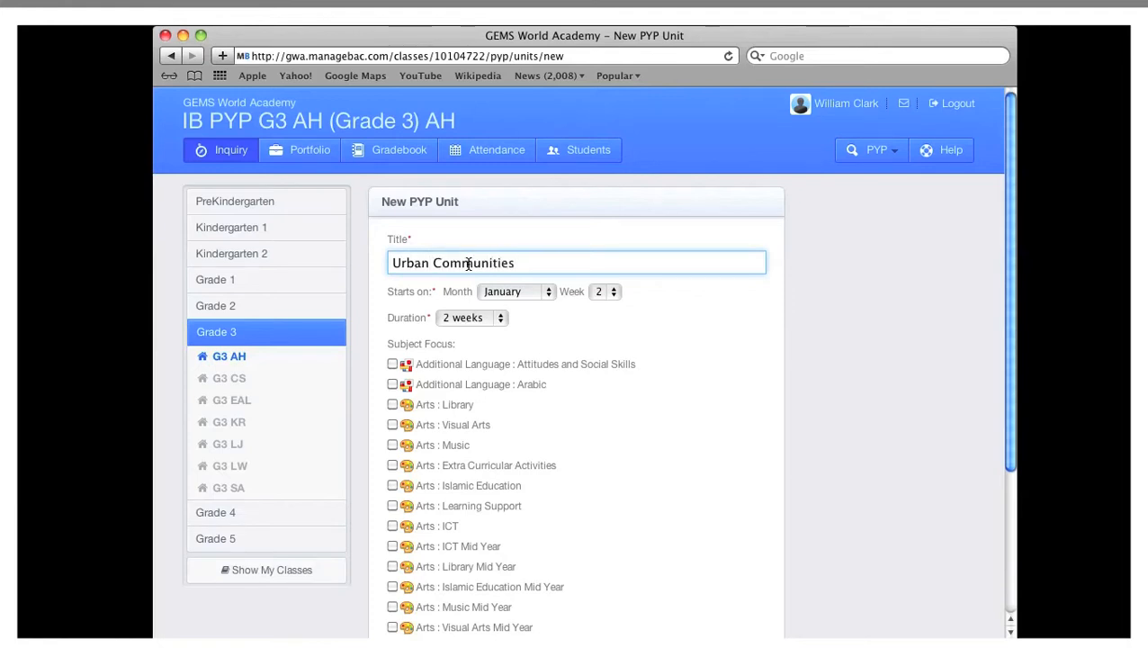
Set the new unit to start in December, week 3, with a duration of 6 weeks
{"action": "left_click", "coordinate": [549, 292]}
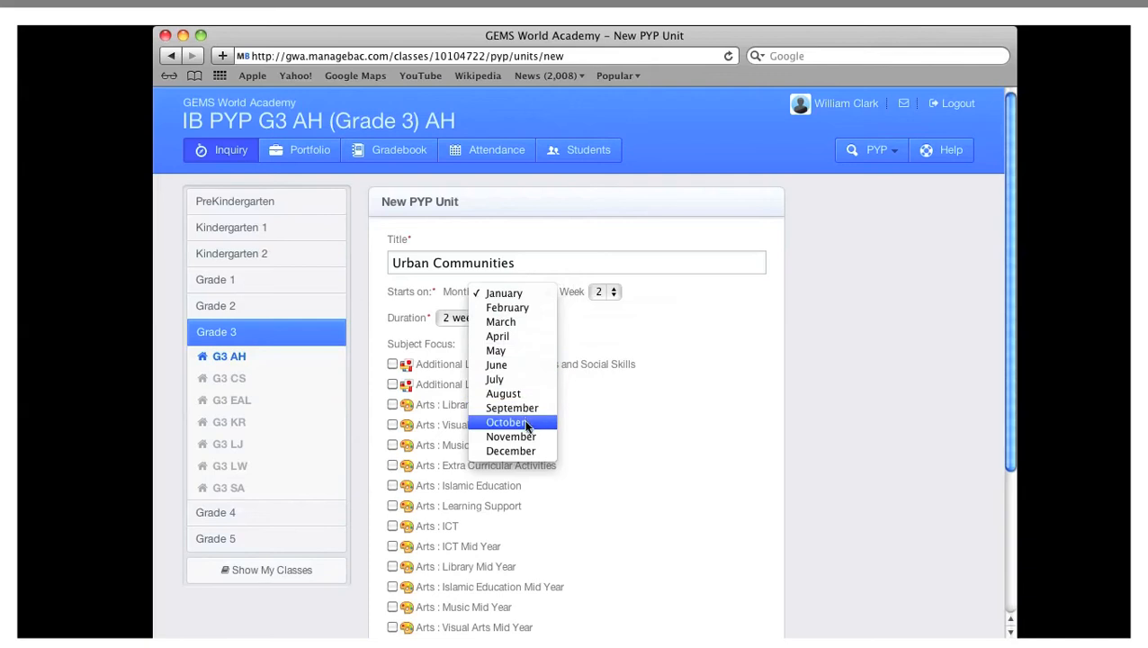
{"action": "left_click", "coordinate": [525, 450]}
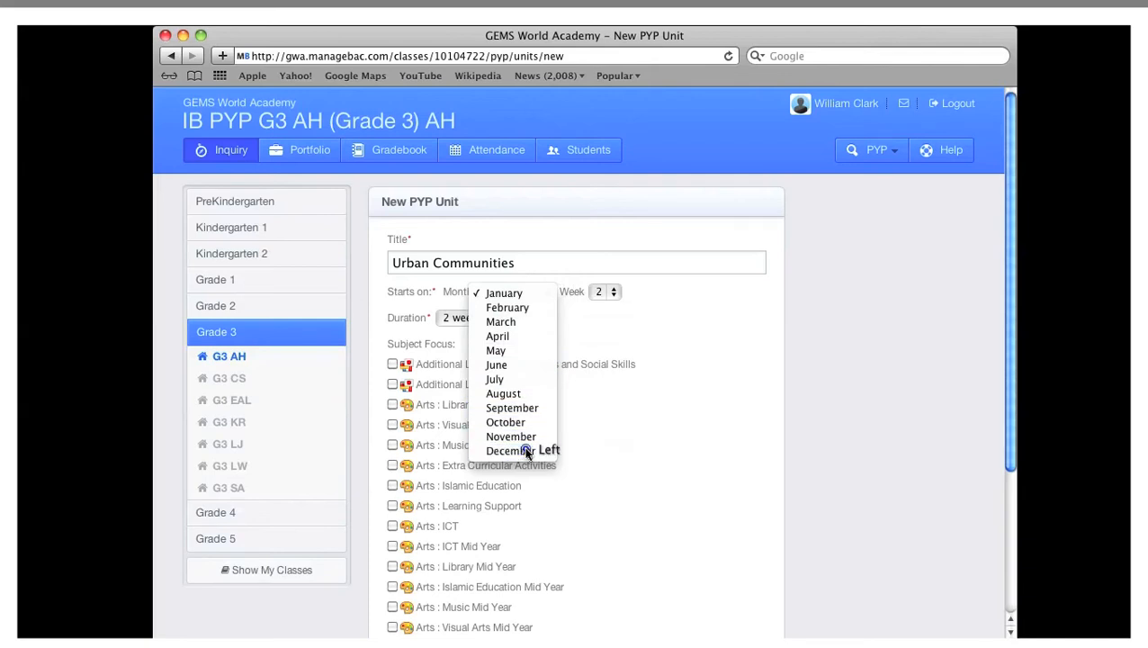
{"action": "left_click", "coordinate": [613, 290]}
{"action": "left_click", "coordinate": [613, 309]}
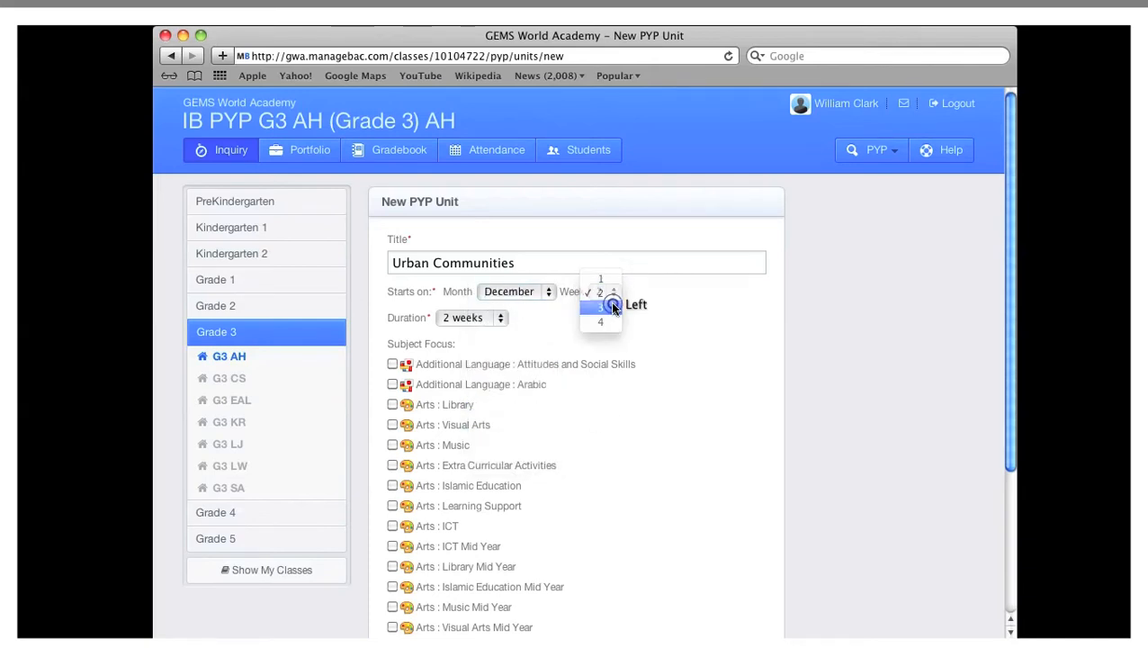
{"action": "left_click", "coordinate": [501, 319]}
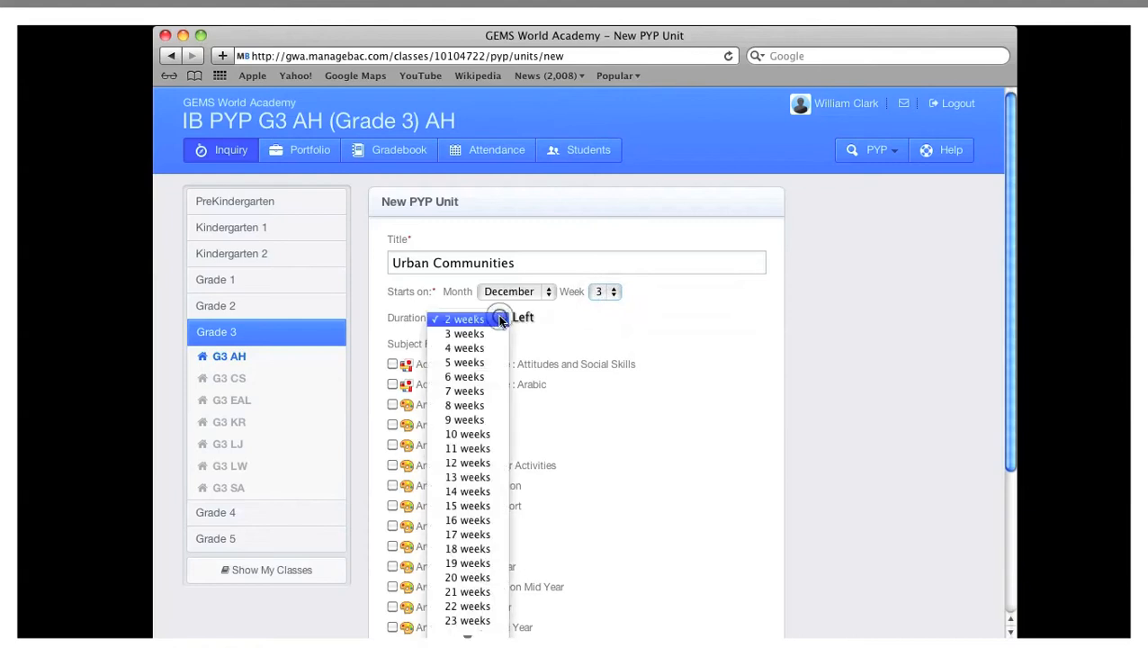
{"action": "left_click", "coordinate": [475, 375]}
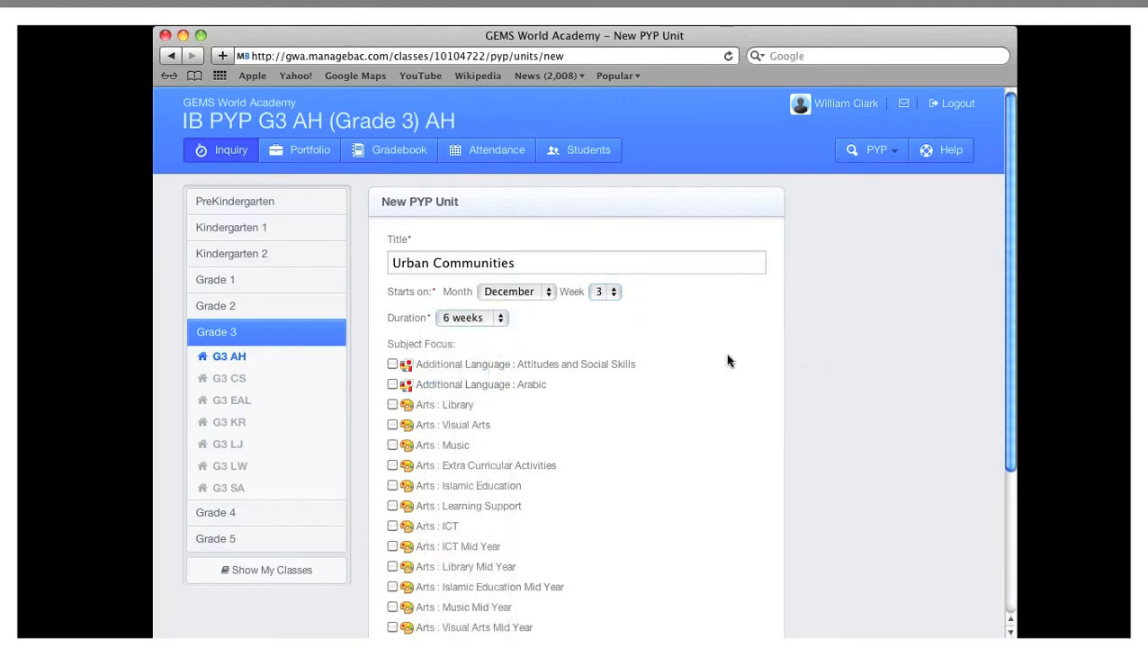
Choose Language : English as the unit's subject focus and save the new unit
{"action": "scroll", "coordinate": [729, 360], "scroll_direction": "down", "scroll_amount": 3}
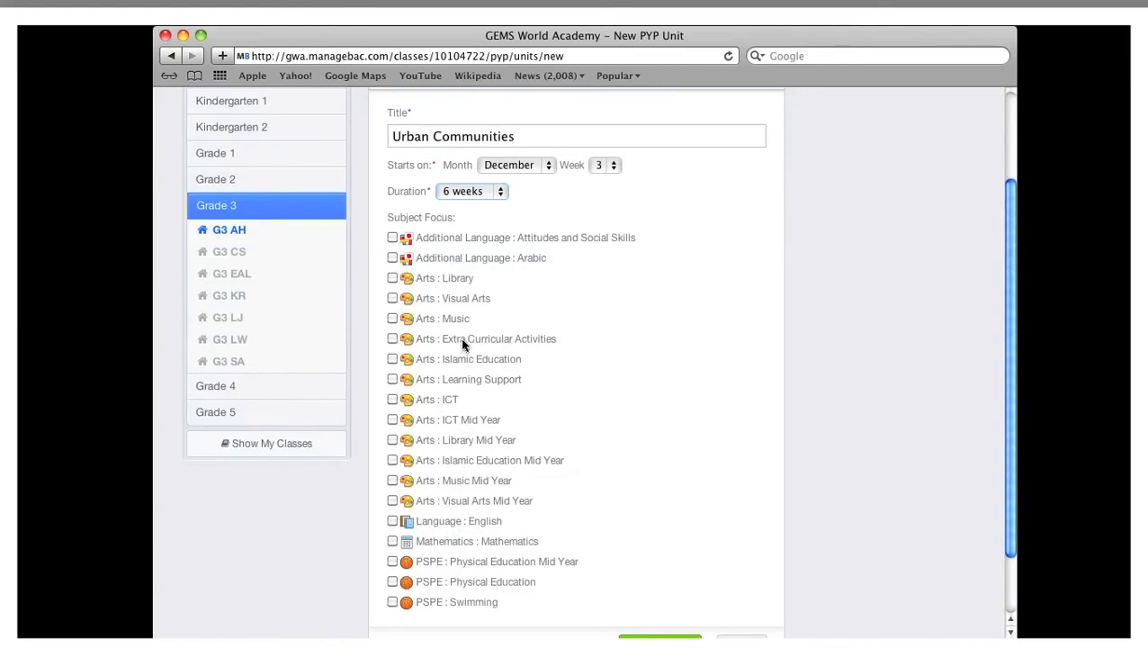
{"action": "left_click", "coordinate": [392, 521]}
{"action": "scroll", "coordinate": [639, 523], "scroll_direction": "down", "scroll_amount": 3}
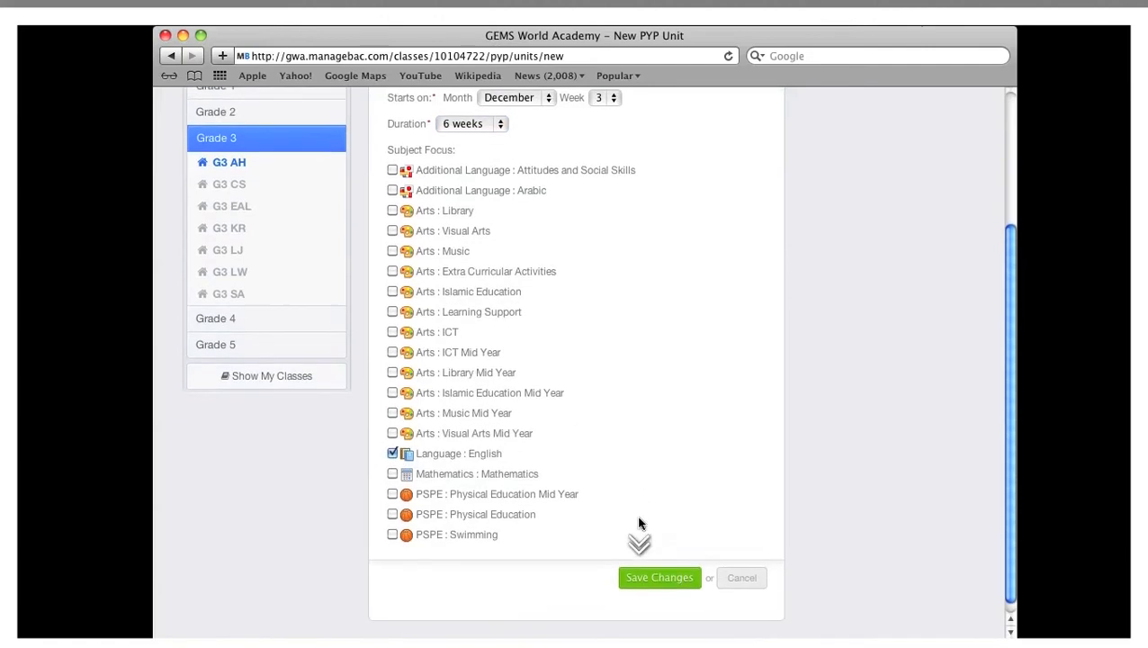
{"action": "left_click", "coordinate": [643, 570]}
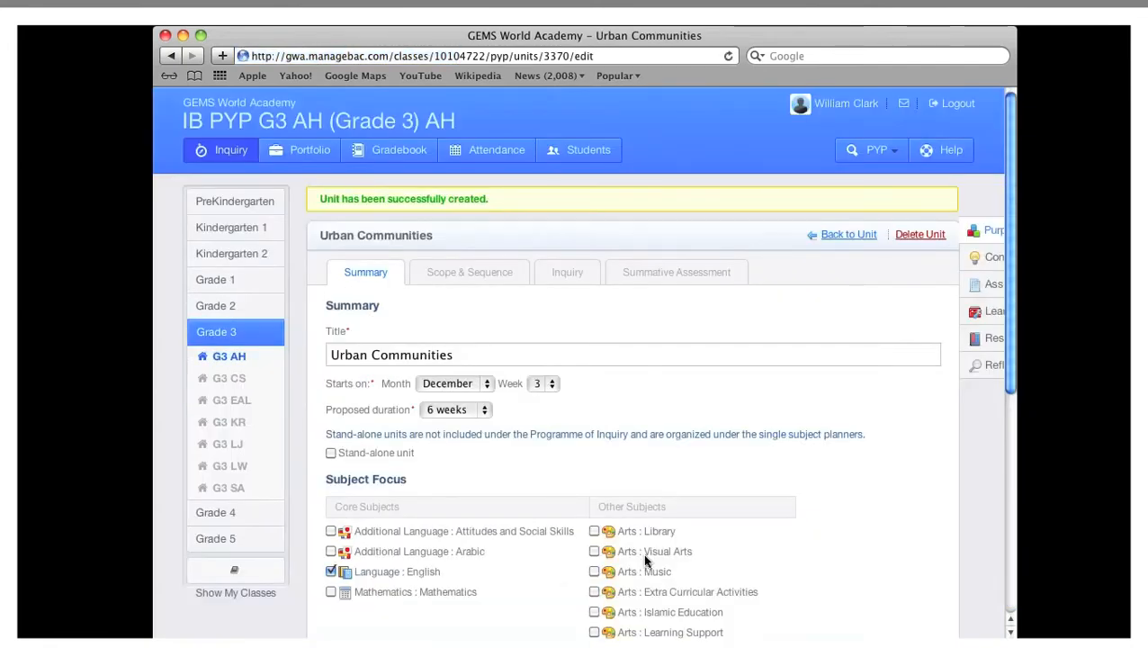
Mark the Urban Communities unit to be saved as a draft and continue to its Scope & Sequence section
{"action": "scroll", "coordinate": [621, 432], "scroll_direction": "down", "scroll_amount": 3}
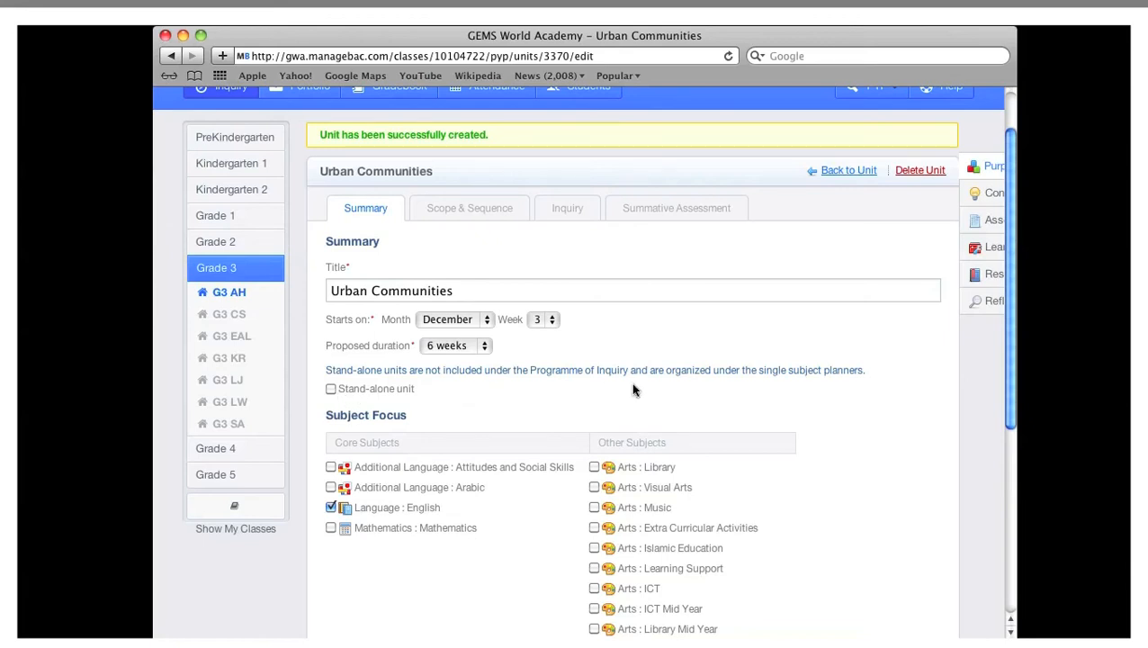
{"action": "scroll", "coordinate": [631, 385], "scroll_direction": "down", "scroll_amount": 8}
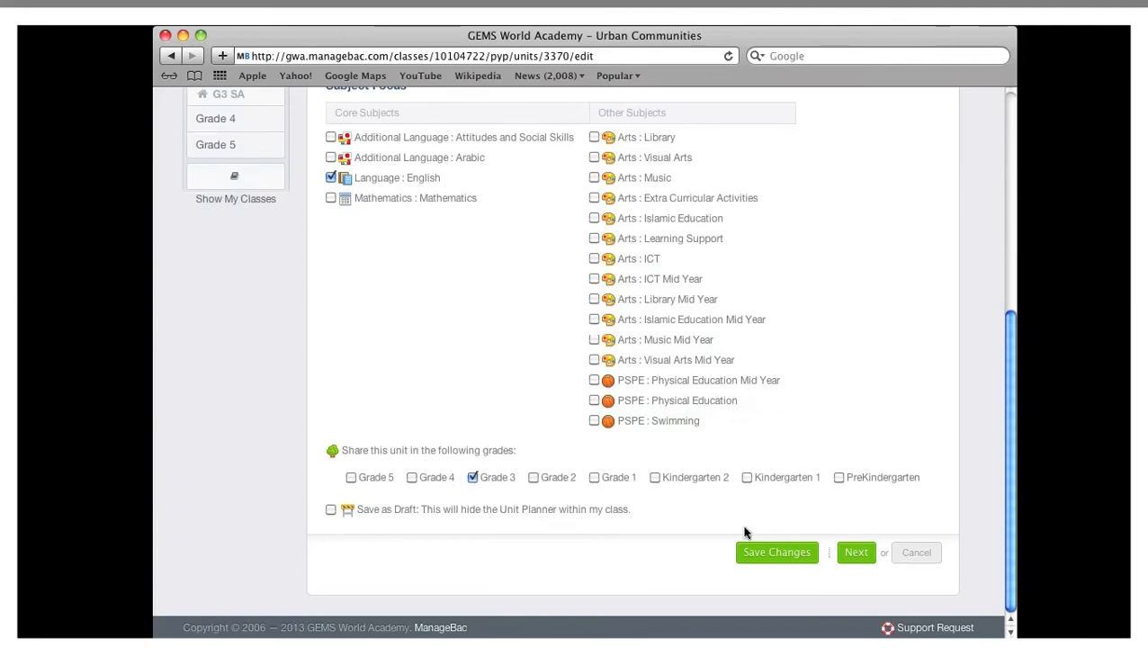
{"action": "left_click", "coordinate": [331, 510]}
{"action": "left_click", "coordinate": [855, 552]}
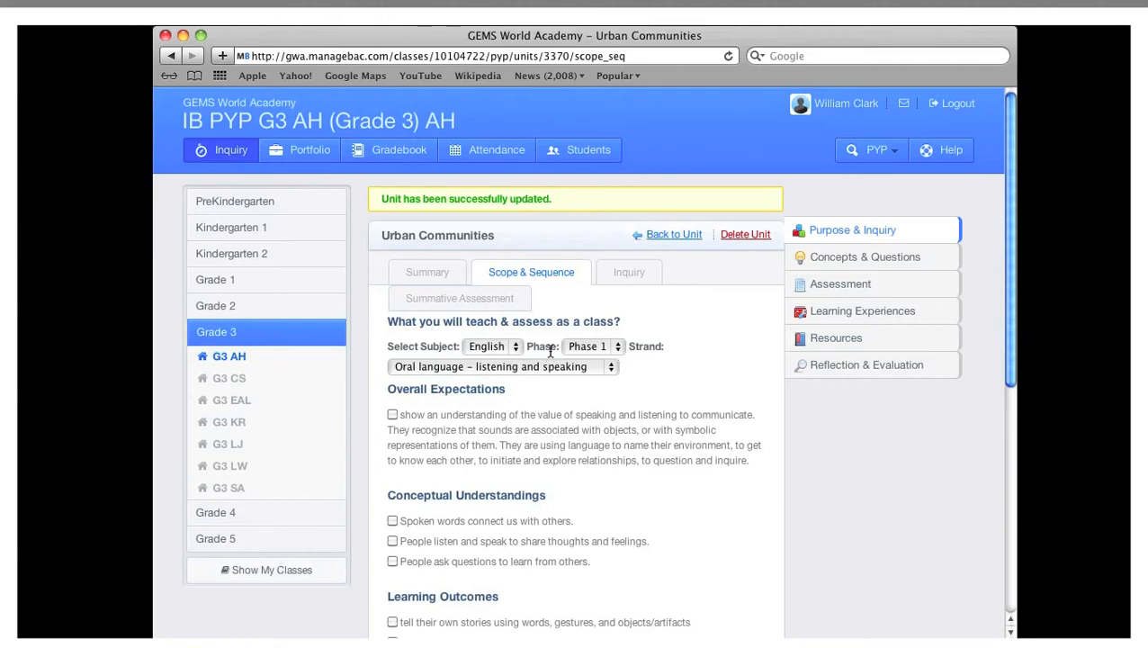
Examine the available phase, subject and strand choices for the unit's scope and sequence without changing them
{"action": "left_click", "coordinate": [617, 347]}
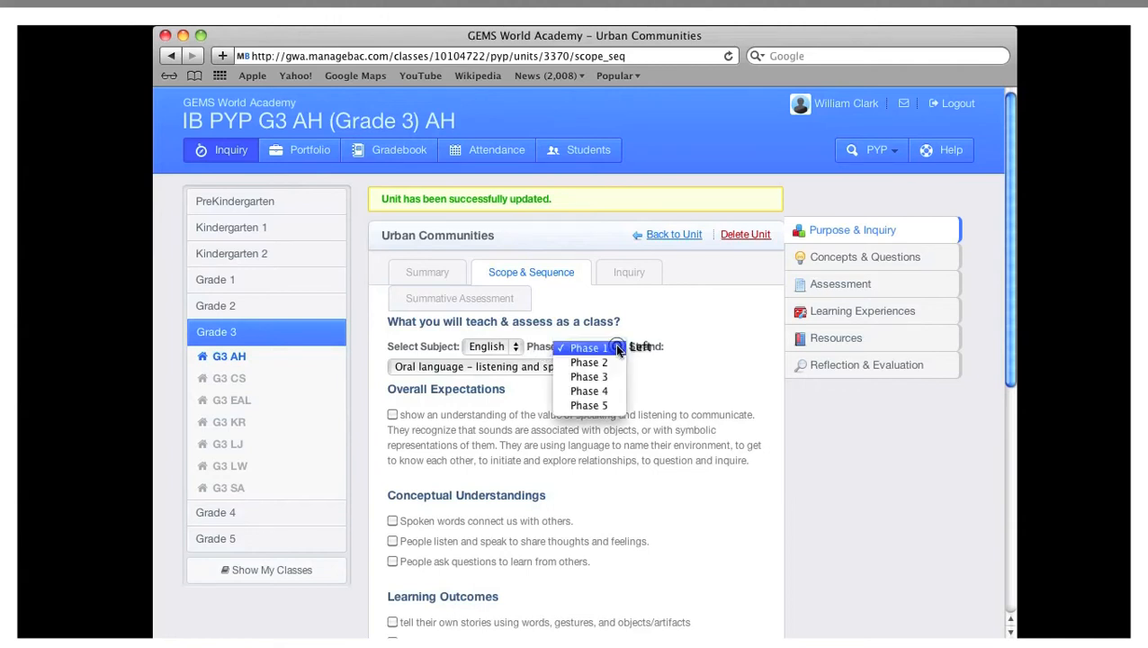
{"action": "left_click", "coordinate": [516, 347]}
{"action": "left_click", "coordinate": [516, 349]}
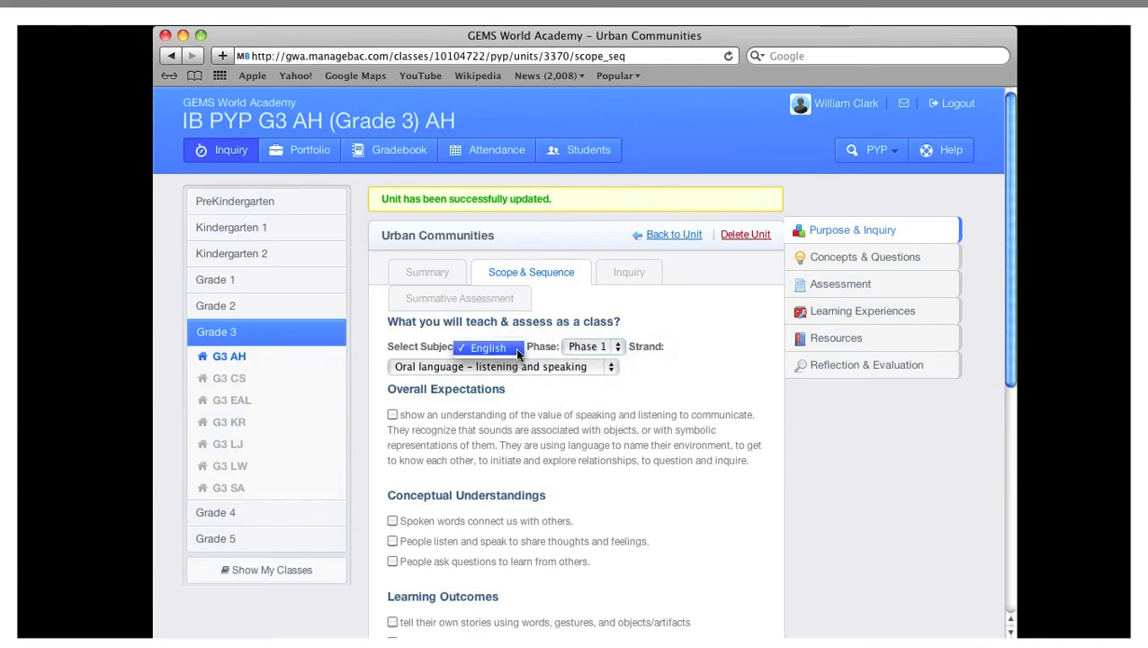
{"action": "left_click", "coordinate": [659, 362]}
{"action": "left_click", "coordinate": [610, 367]}
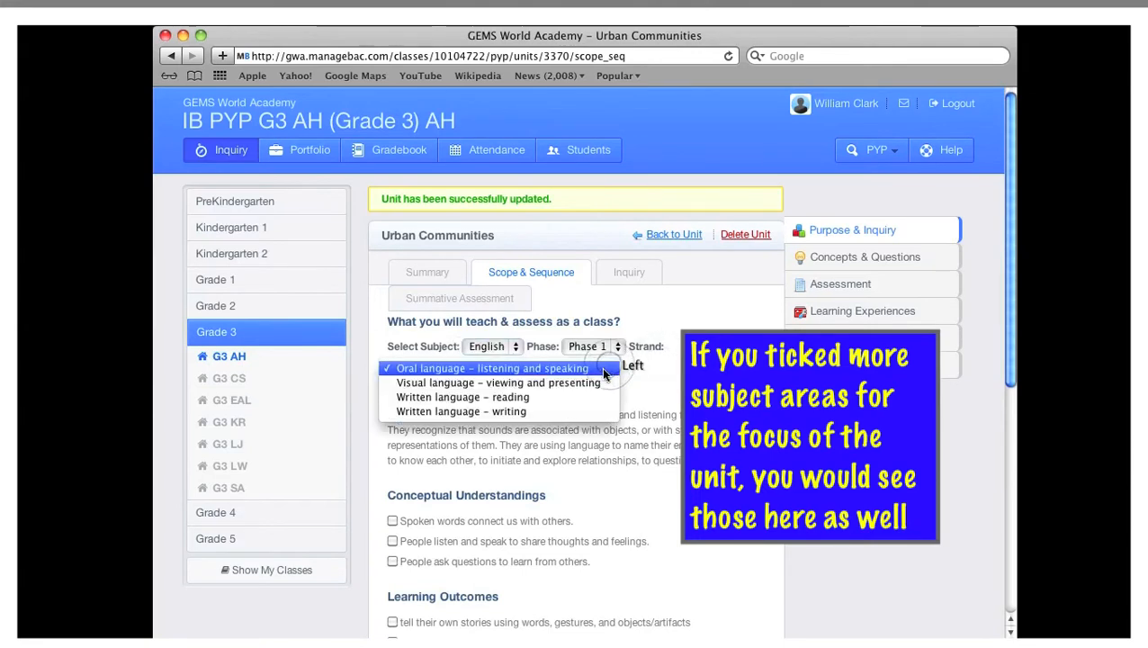
{"action": "left_click", "coordinate": [677, 371]}
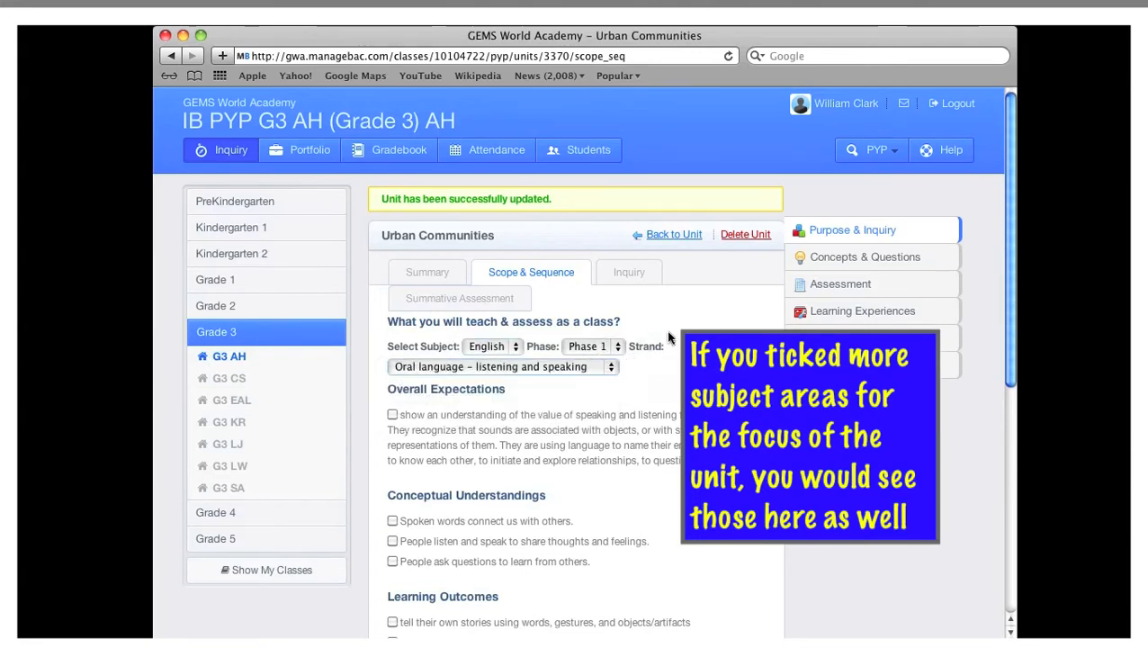
Check the theme in the Word planner and set the unit's transdisciplinary theme to "How we organize ourselves" in its Inquiry section
{"action": "left_click", "coordinate": [627, 274]}
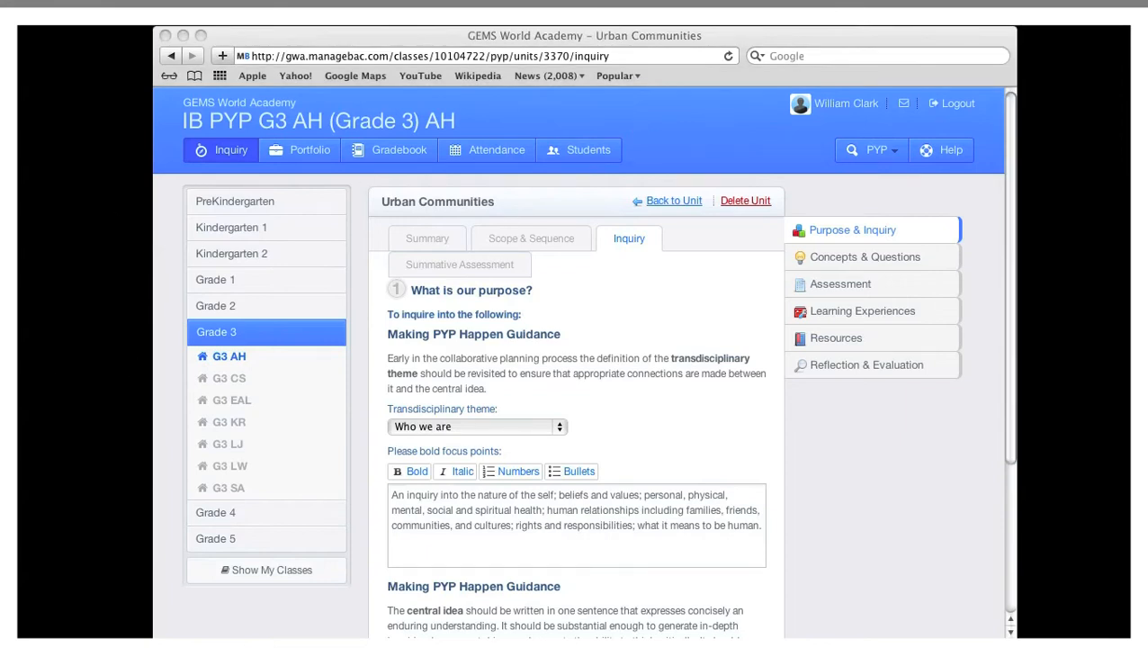
{"action": "left_click_drag", "start_coordinate": [18, 277], "coordinate": [945, 113]}
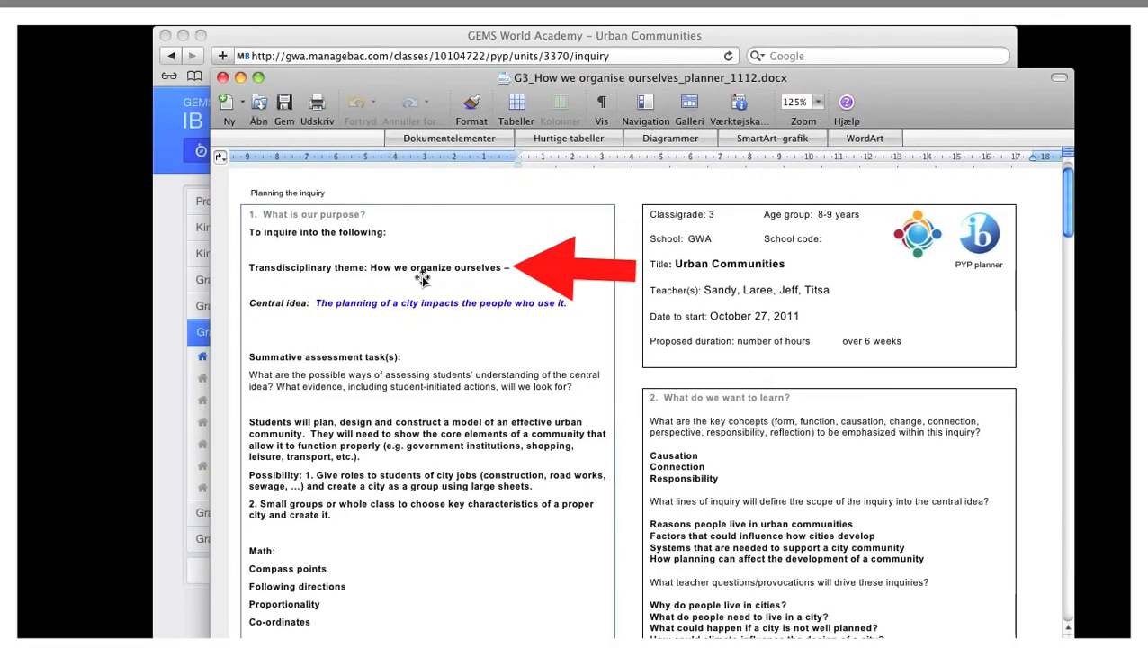
{"action": "left_click", "coordinate": [811, 34]}
{"action": "left_click", "coordinate": [558, 429]}
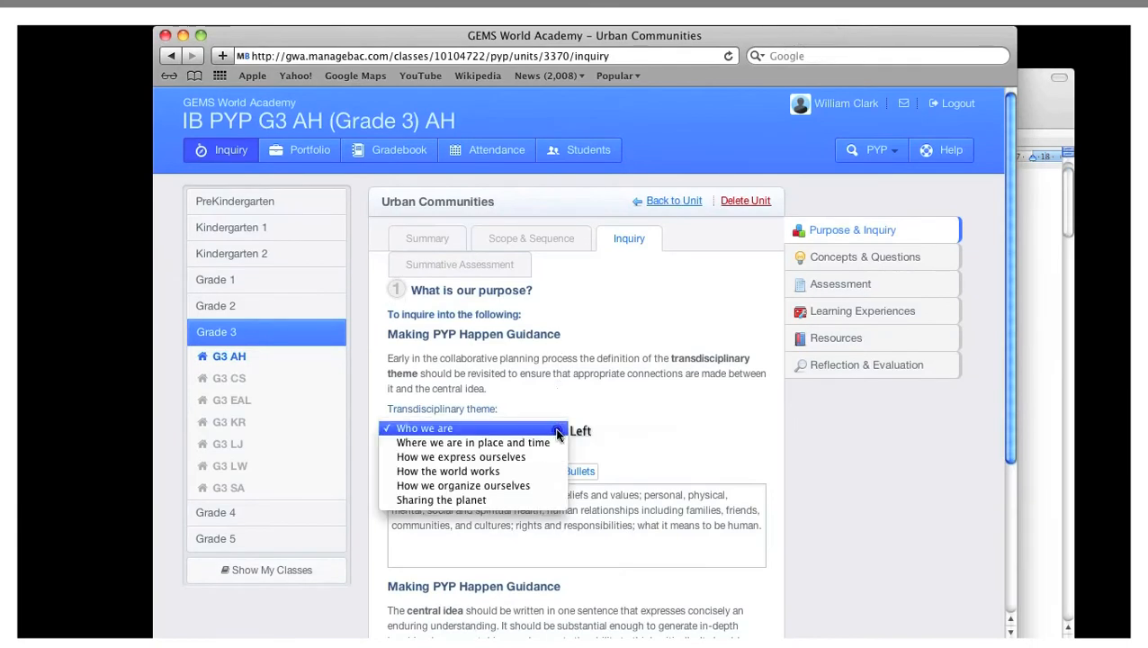
{"action": "left_click", "coordinate": [533, 486]}
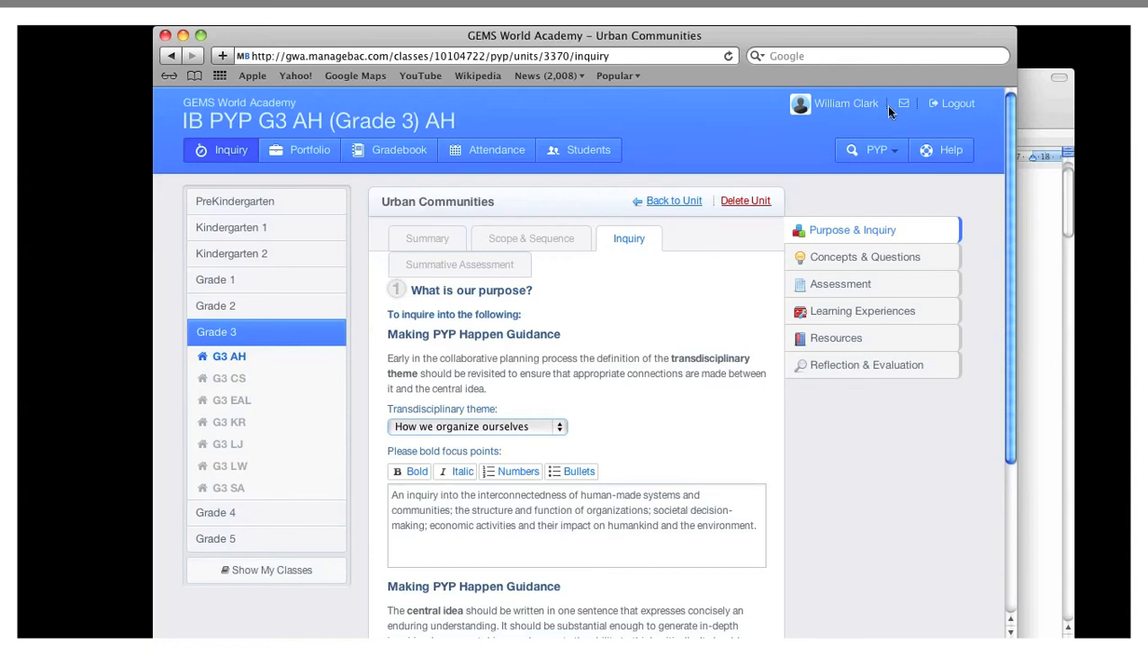
Consult the Word planner again, then bold "structure and function of organizations;" in the unit's focus points text
{"action": "left_click", "coordinate": [1014, 103]}
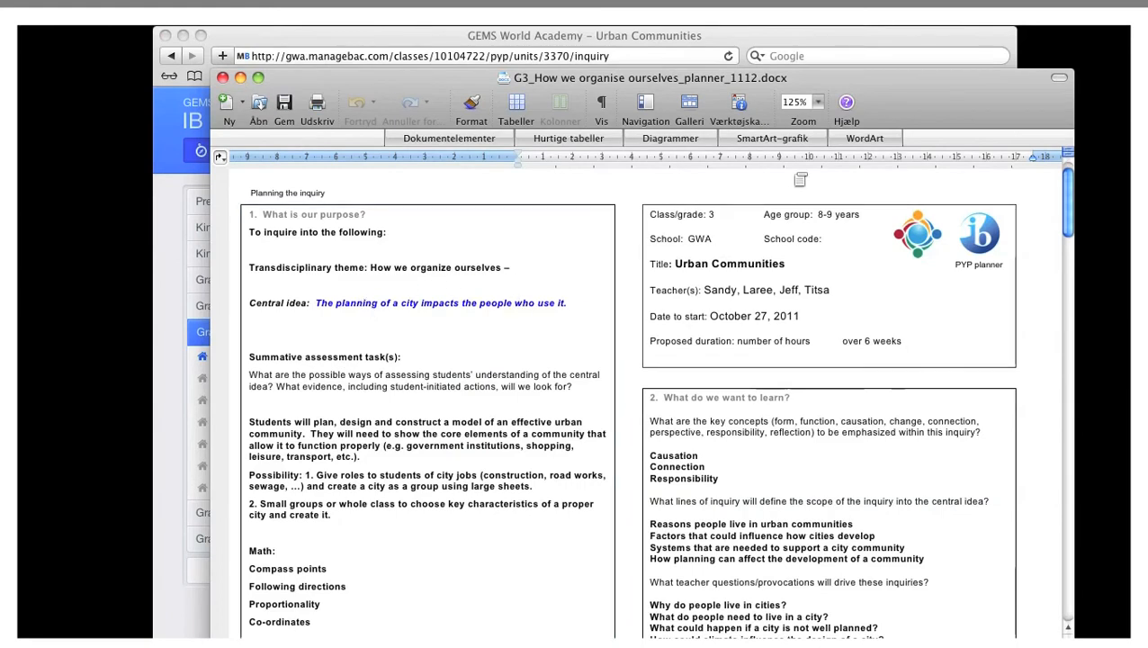
{"action": "left_click", "coordinate": [788, 34]}
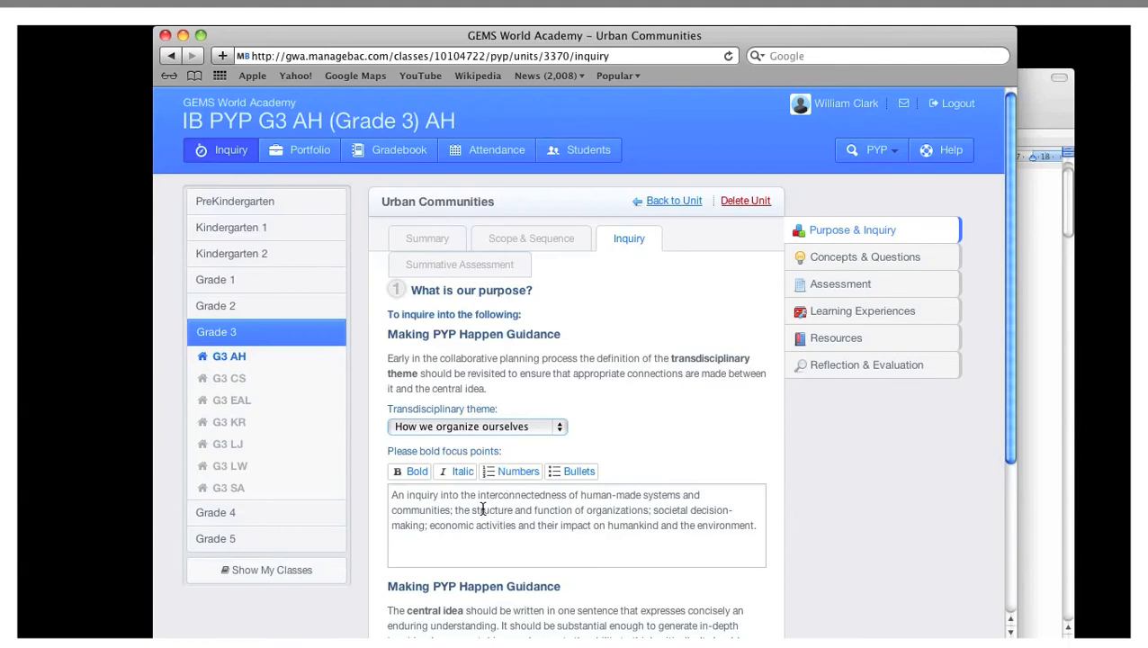
{"action": "left_click_drag", "start_coordinate": [466, 506], "coordinate": [655, 509]}
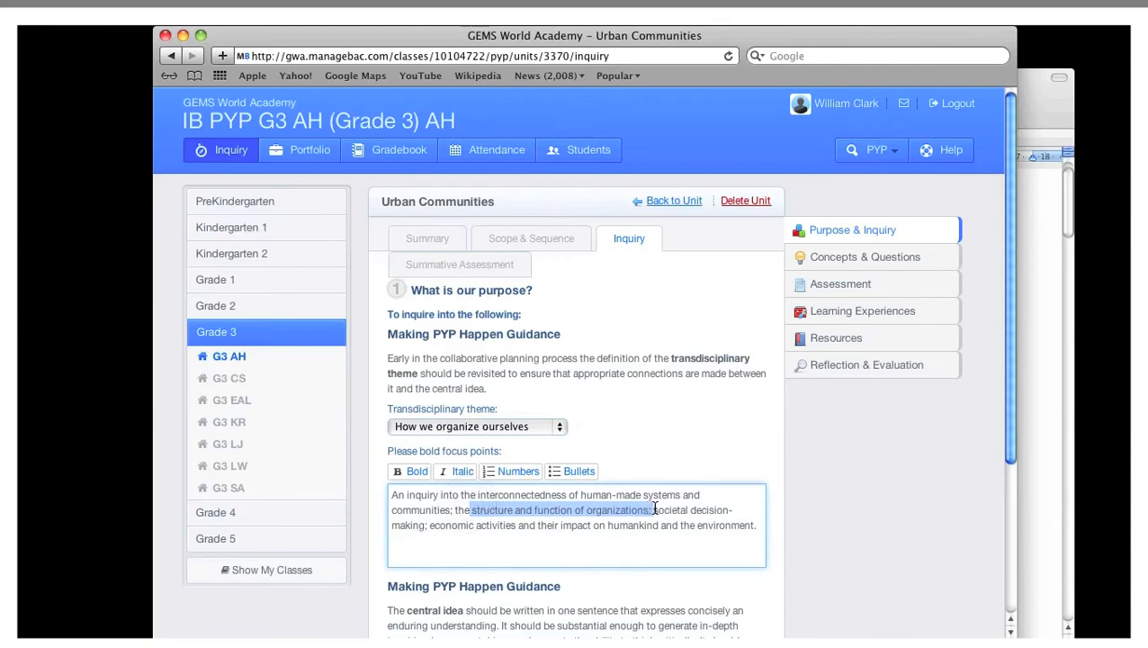
{"action": "left_click", "coordinate": [414, 472]}
{"action": "left_click", "coordinate": [761, 436]}
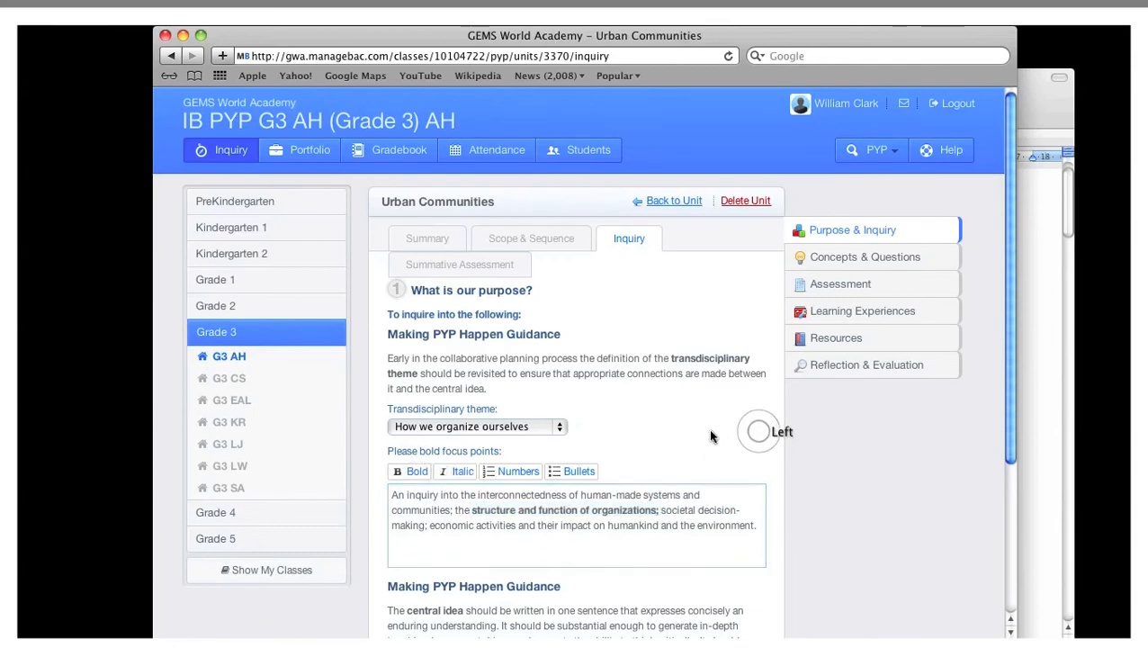
Switch to the Word planner and copy its central idea sentence, "The planning of a city impacts the people who use it."
{"action": "scroll", "coordinate": [709, 428], "scroll_direction": "down", "scroll_amount": 5}
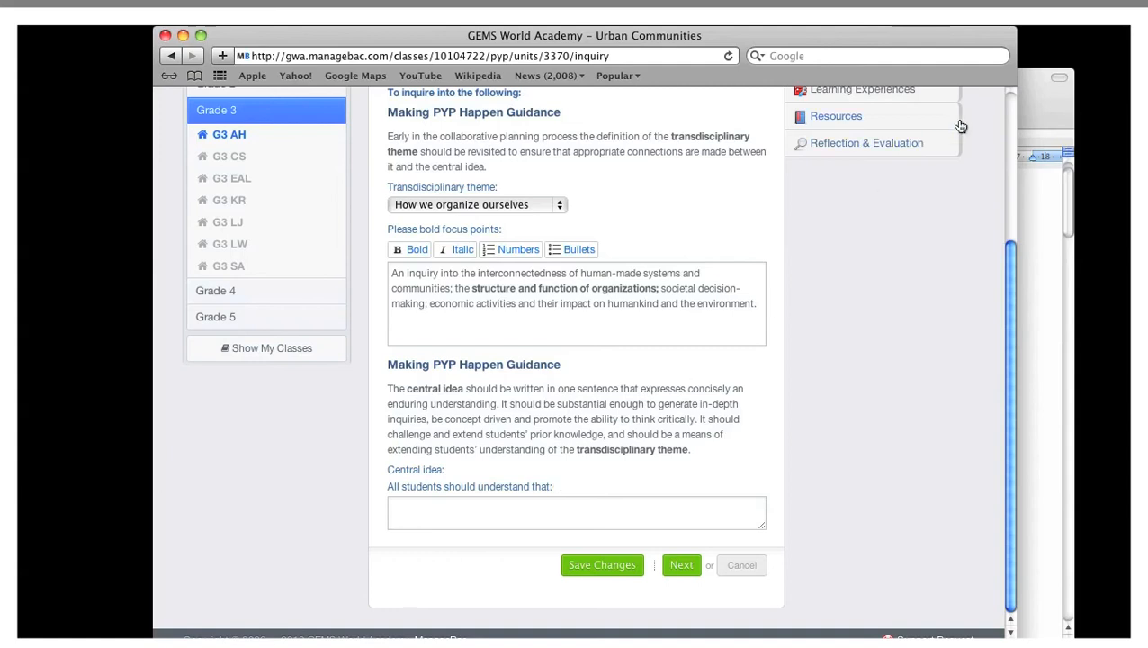
{"action": "left_click", "coordinate": [1031, 108]}
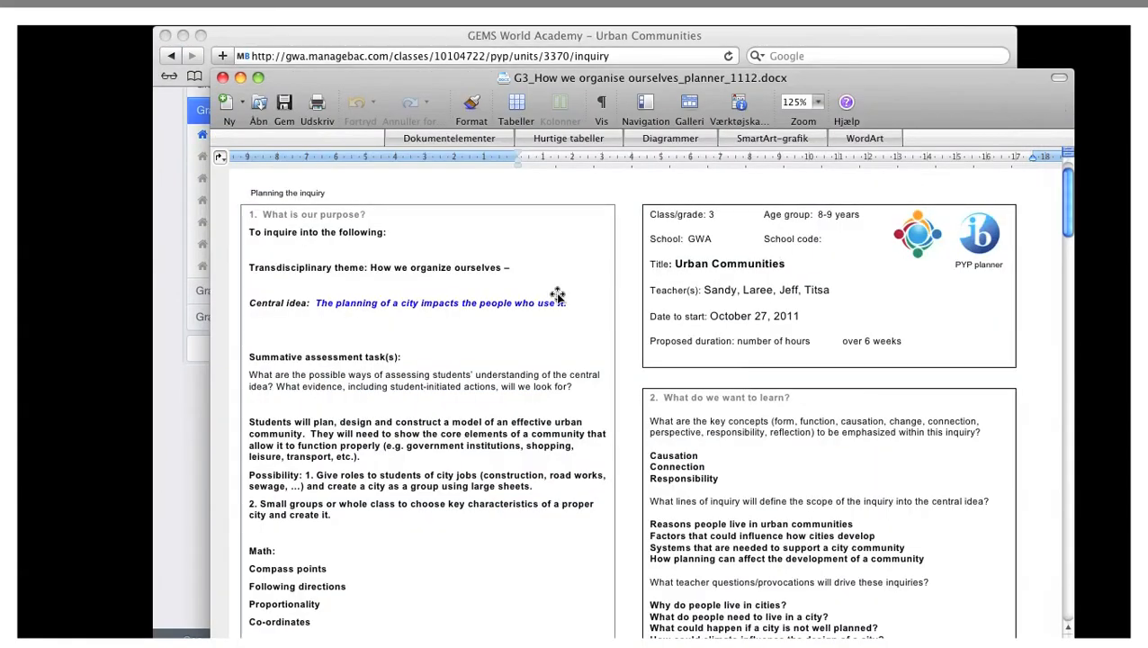
{"action": "left_click", "coordinate": [319, 306]}
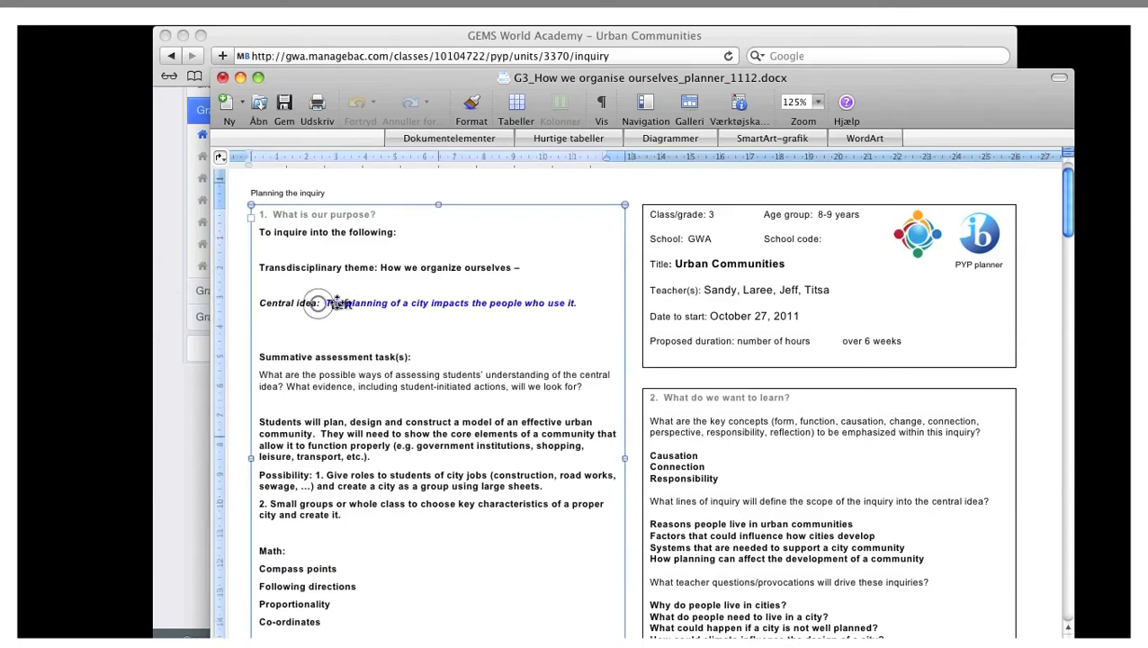
{"action": "left_click_drag", "start_coordinate": [319, 306], "coordinate": [339, 306]}
{"action": "left_click", "coordinate": [388, 291]}
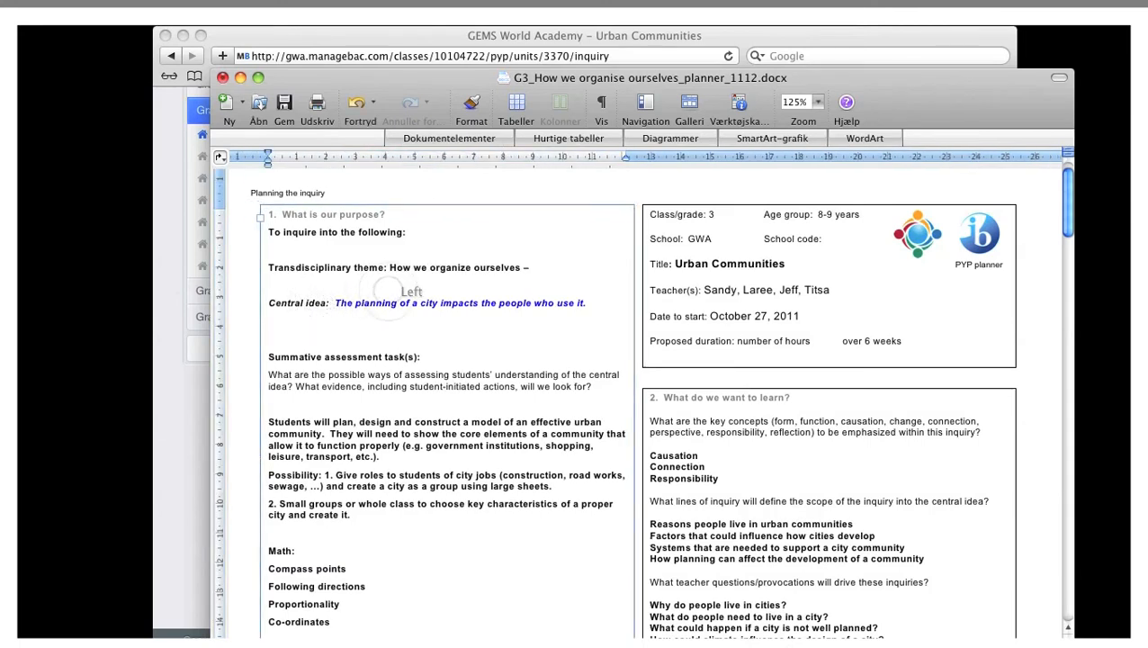
{"action": "left_click_drag", "start_coordinate": [334, 303], "coordinate": [578, 304]}
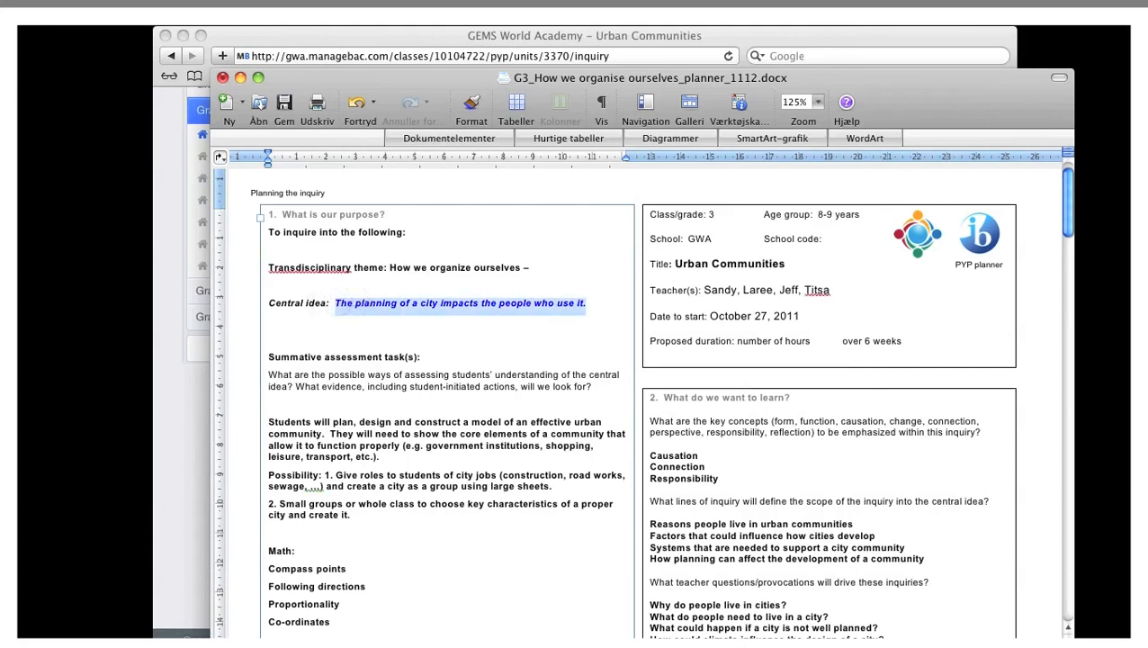
Back in ManageBac, enter "The planning of a city impacts the people who use it." as the central idea and continue to Summative Assessment
{"action": "left_click", "coordinate": [693, 36]}
{"action": "left_click", "coordinate": [453, 515]}
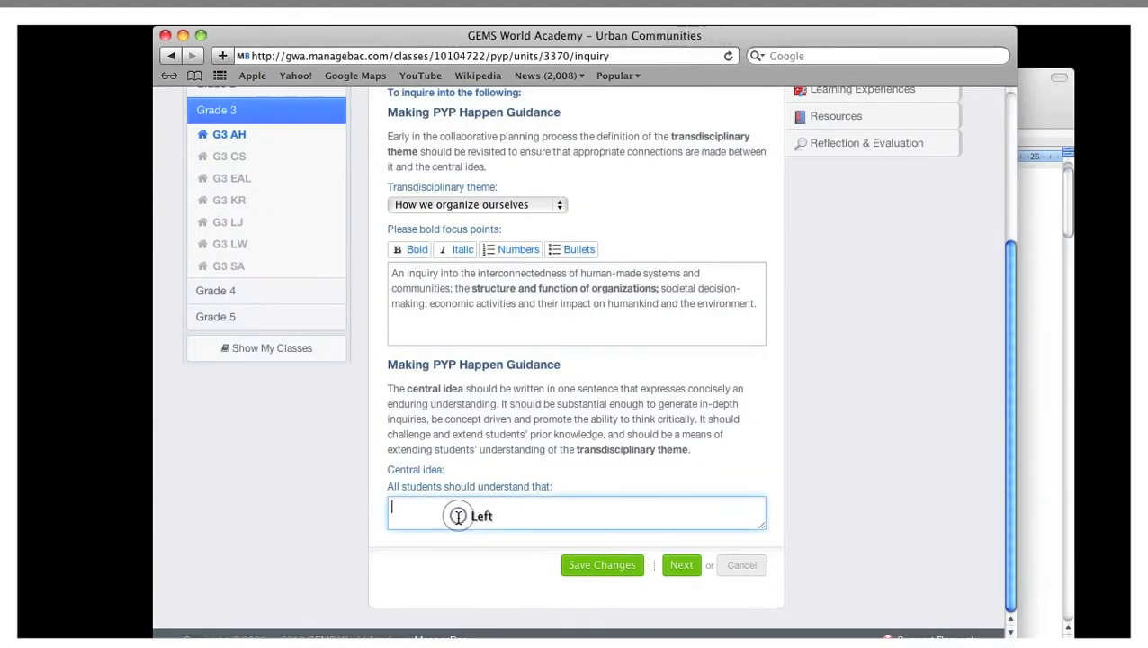
{"action": "type", "text": "The planning of a city impacts the people who use it."}
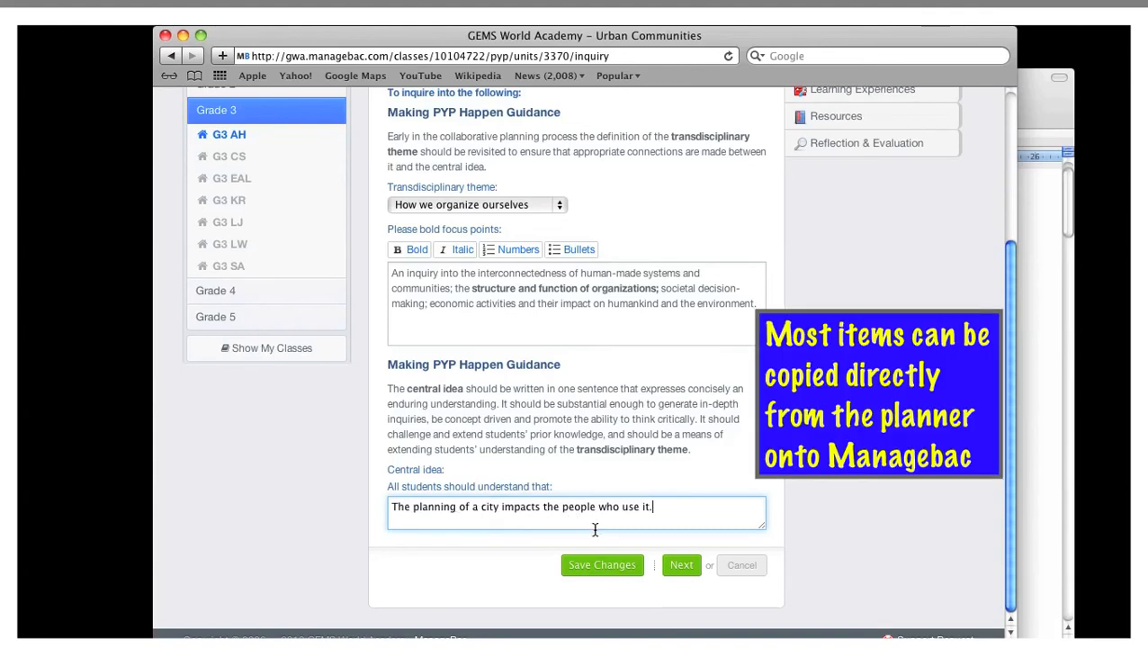
{"action": "left_click", "coordinate": [677, 566]}
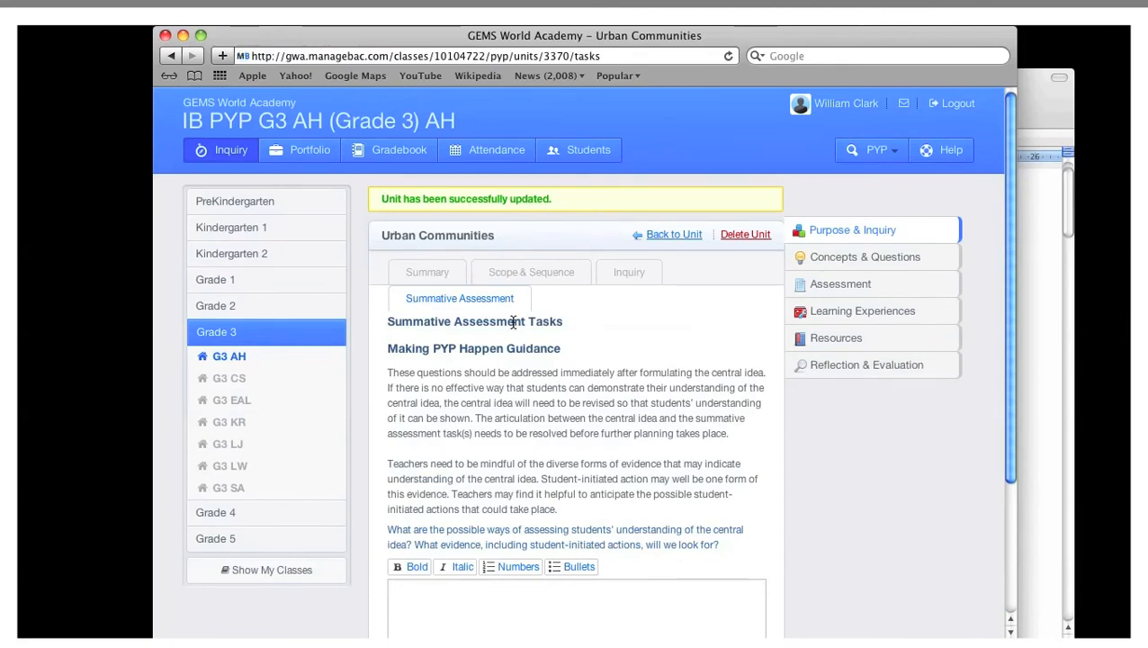
Copy the summative assessment text, from "Students will plan, design" through "Co-ordinates", from the Word planner into the unit's assessment evidence field
{"action": "left_click", "coordinate": [1060, 105]}
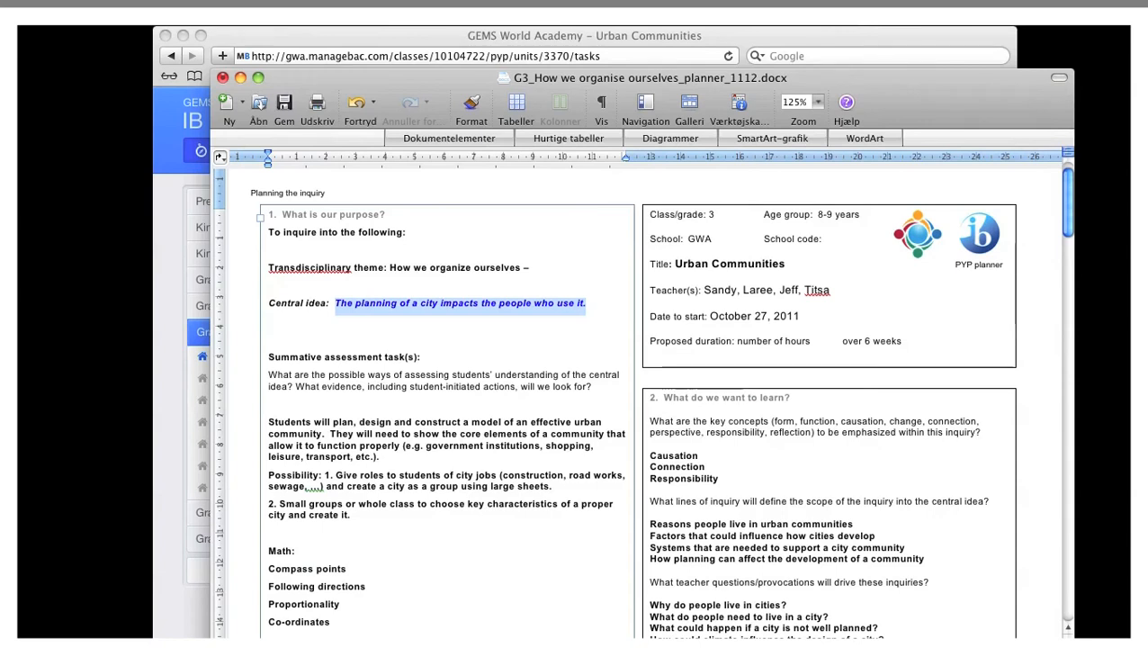
{"action": "left_click_drag", "start_coordinate": [270, 418], "coordinate": [342, 628]}
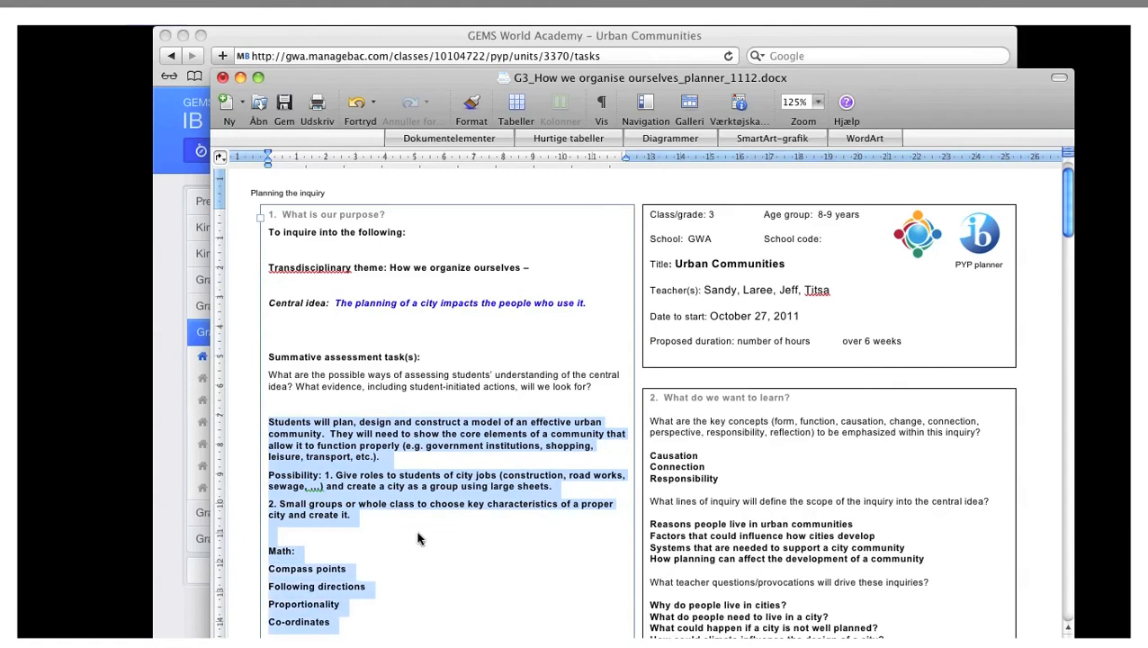
{"action": "left_click", "coordinate": [682, 36]}
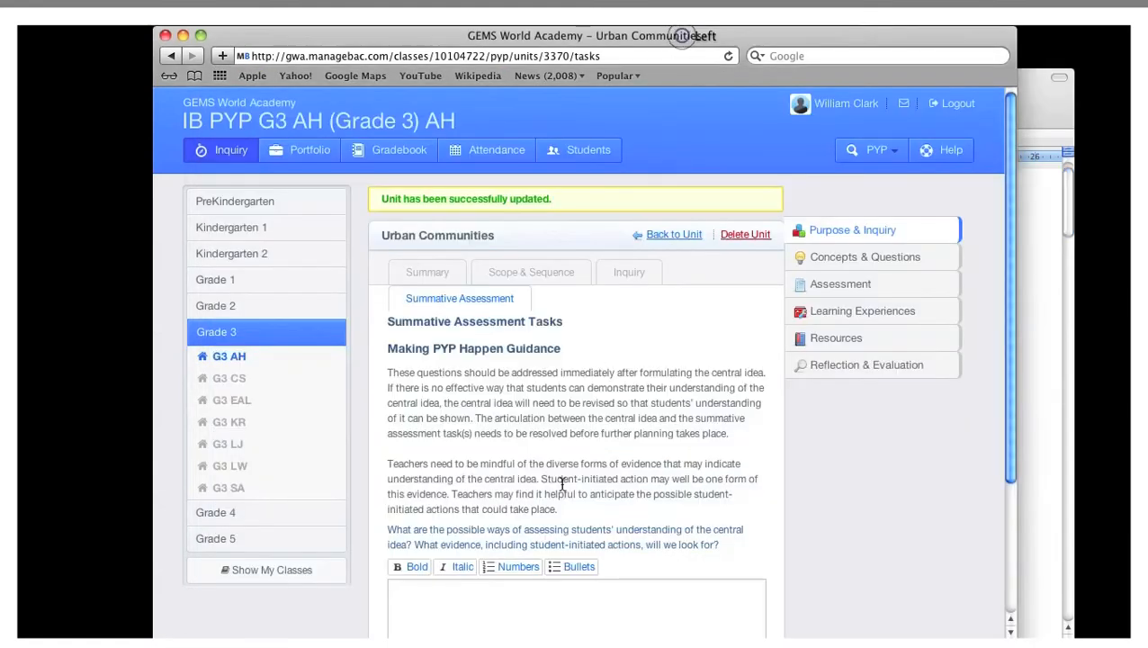
{"action": "left_click", "coordinate": [500, 596]}
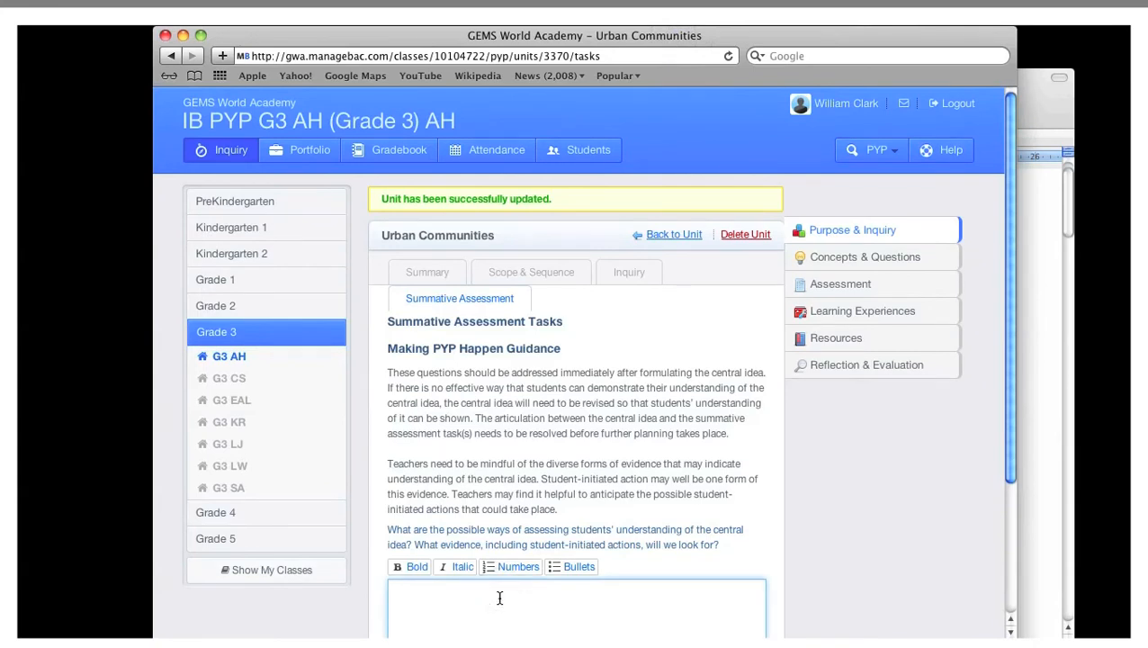
{"action": "key", "text": "super+v"}
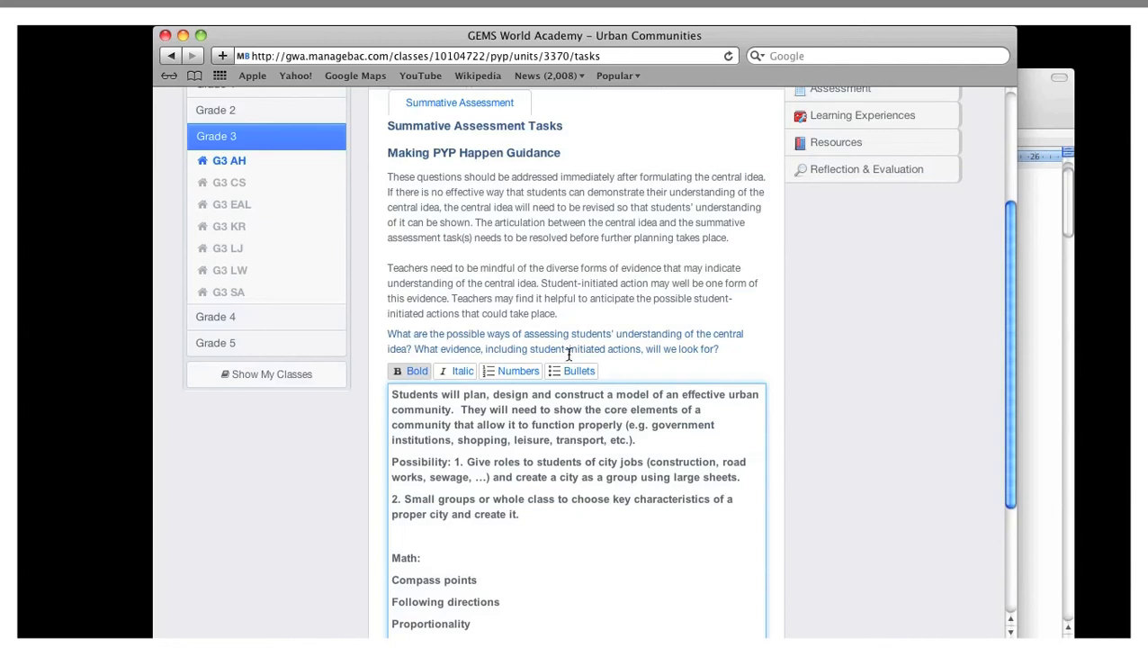
{"action": "left_click", "coordinate": [1025, 84]}
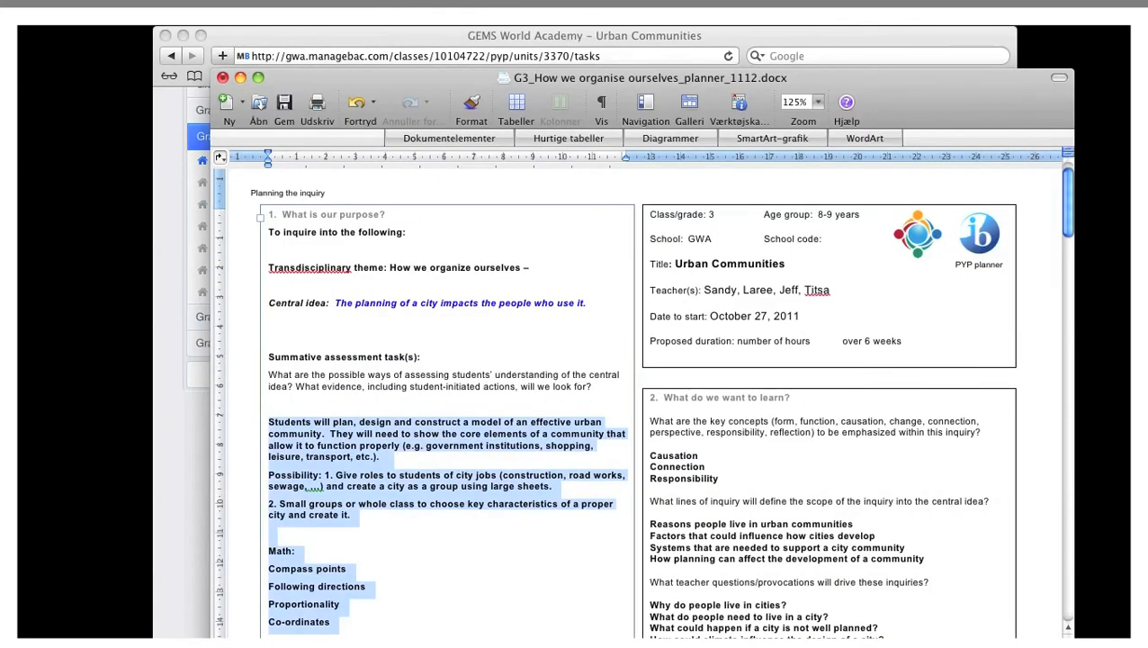
{"action": "left_click", "coordinate": [769, 32]}
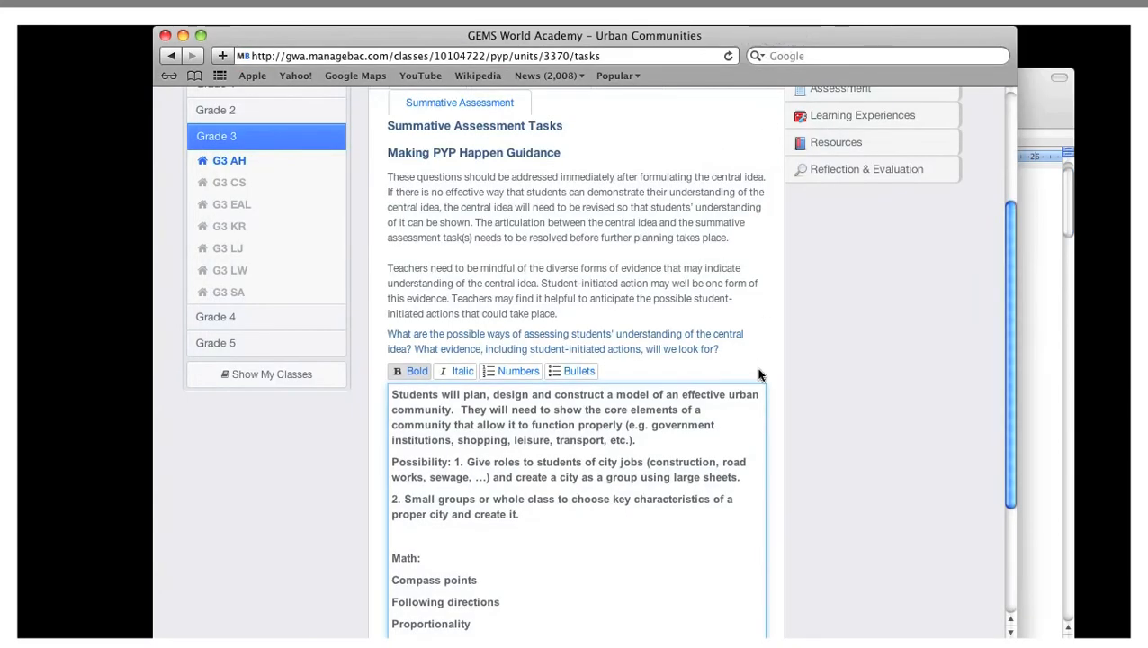
{"action": "scroll", "coordinate": [761, 383], "scroll_direction": "down", "scroll_amount": 3}
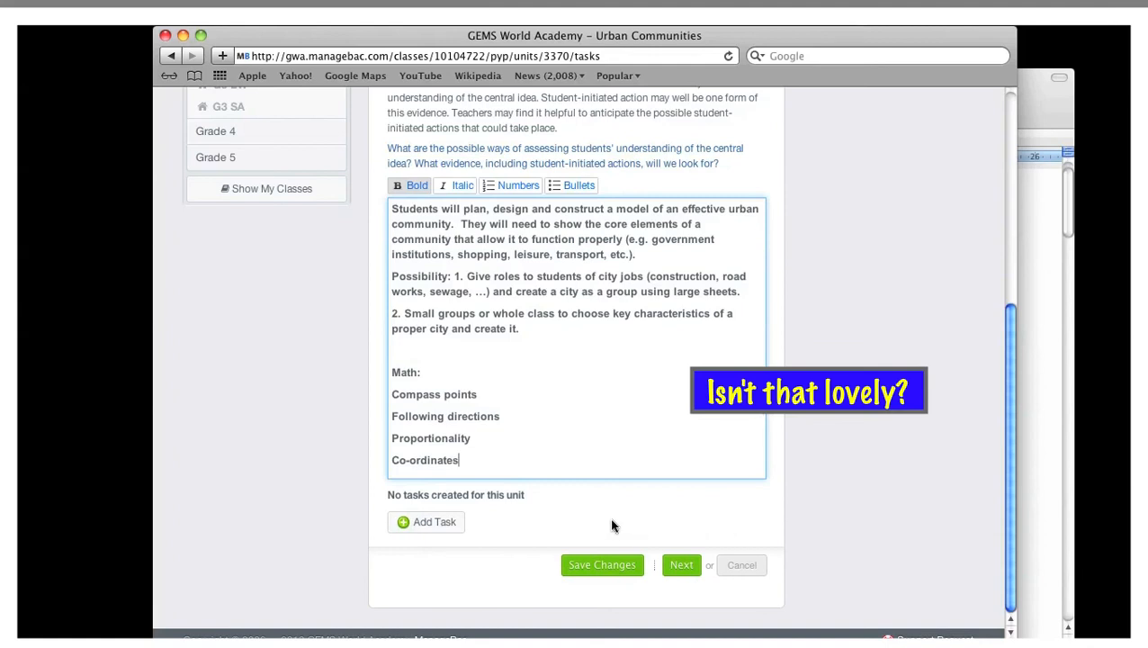
Start a new summative task named "Summative assessment" for the Urban Communities unit, with the category Presentation
{"action": "left_click", "coordinate": [443, 523]}
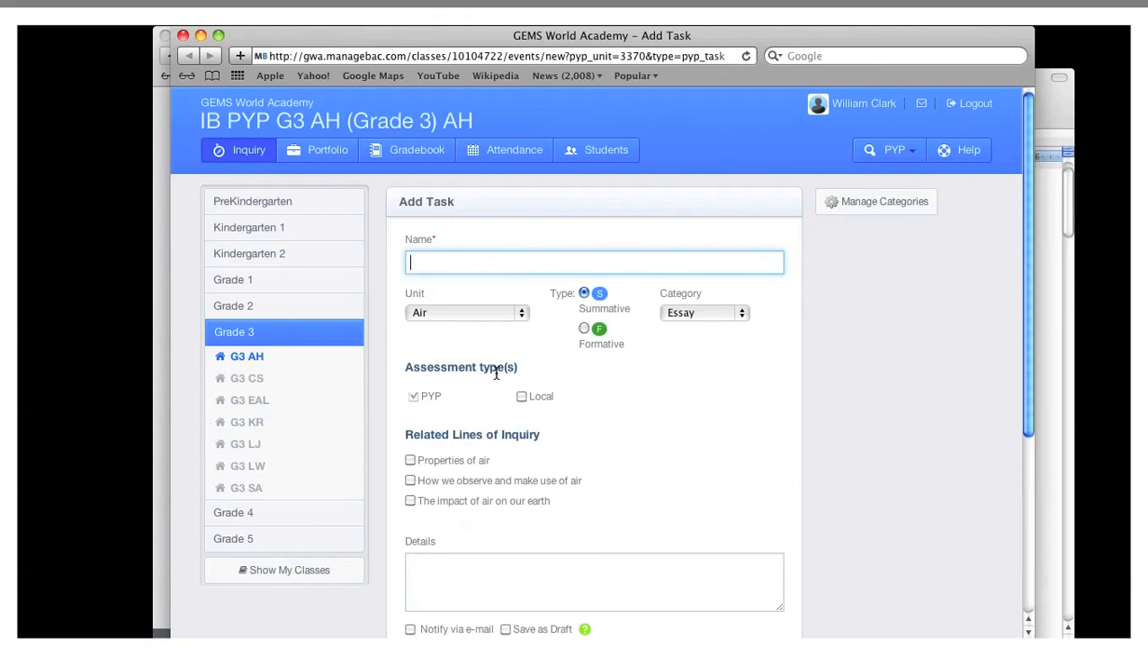
{"action": "type", "text": "Summative assessment"}
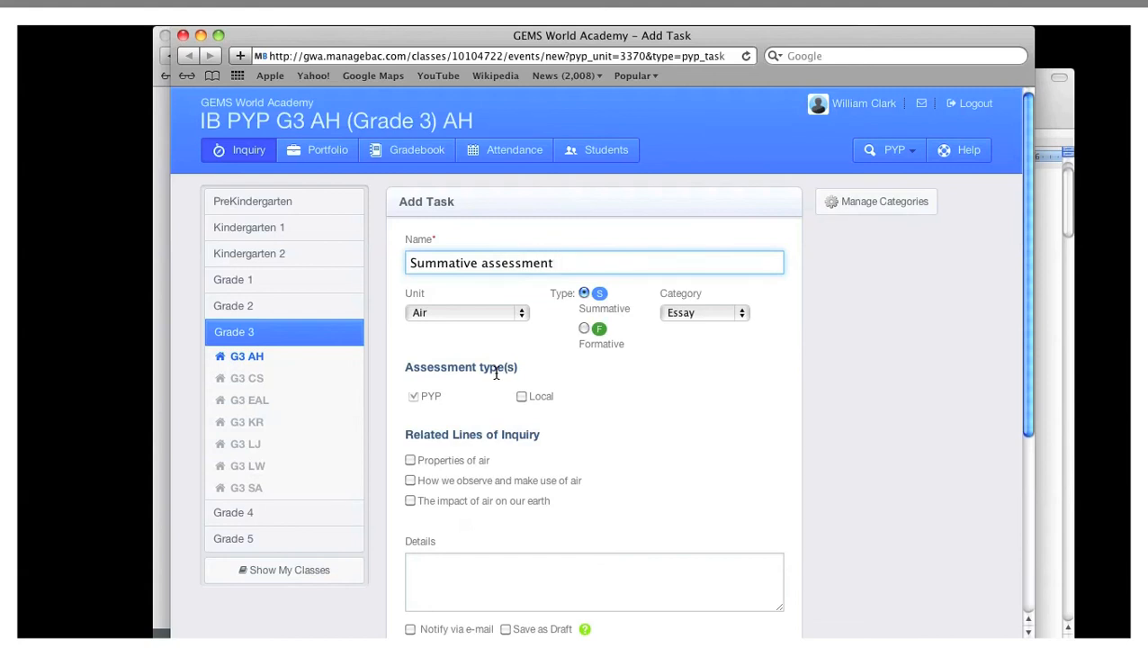
{"action": "scroll", "coordinate": [504, 378], "scroll_direction": "down", "scroll_amount": 5}
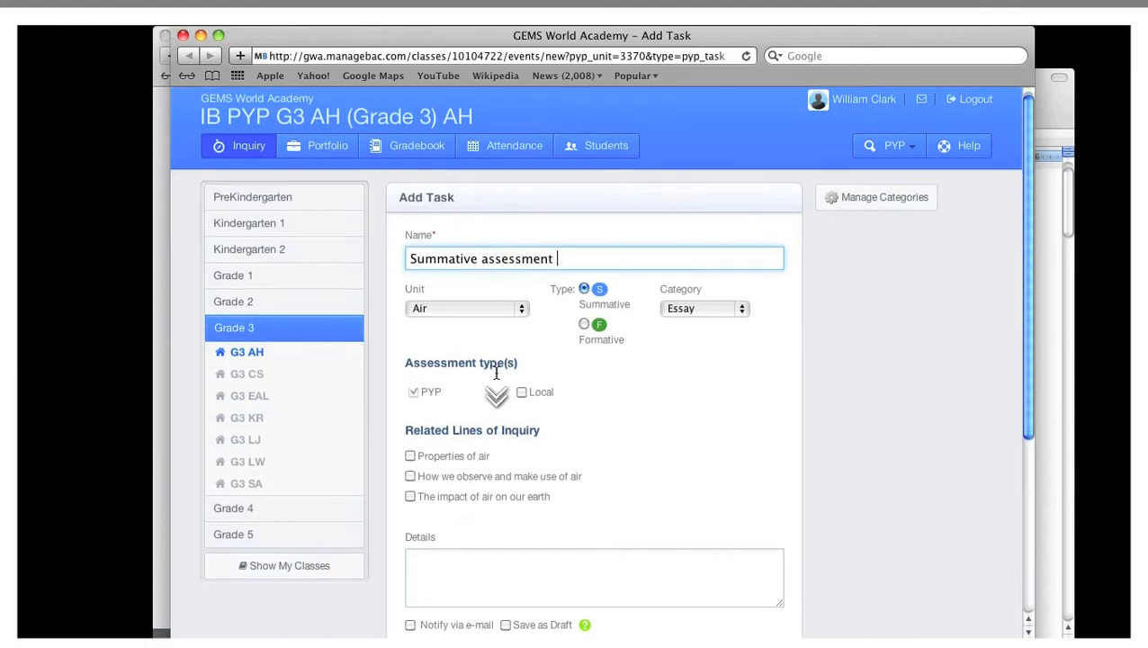
{"action": "scroll", "coordinate": [535, 342], "scroll_direction": "up", "scroll_amount": 5}
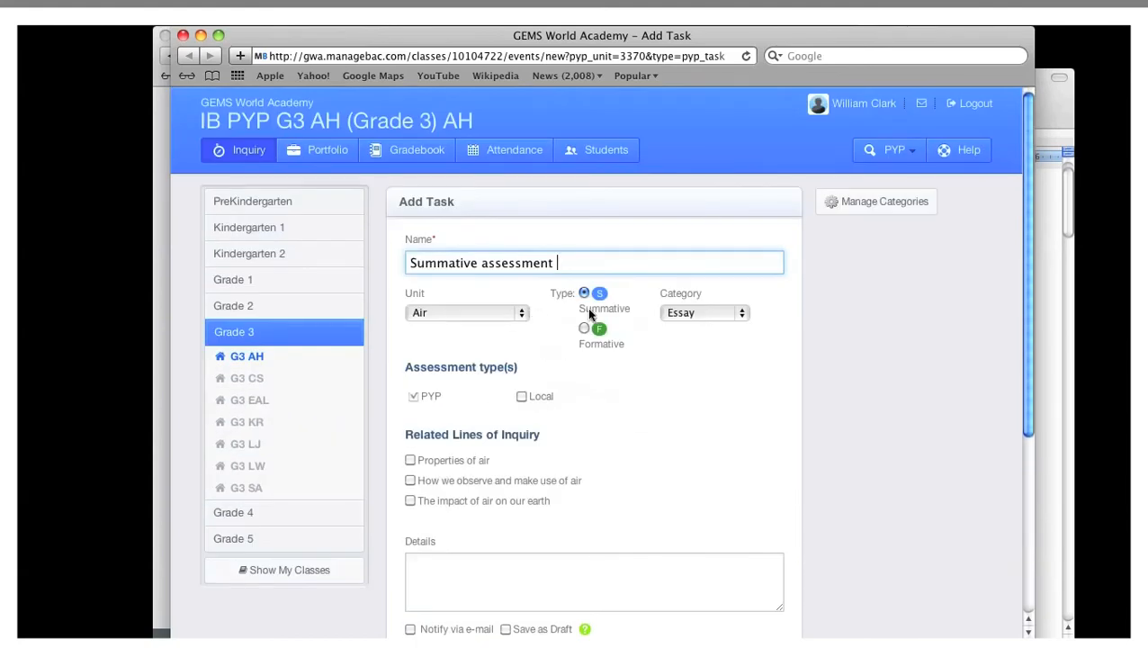
{"action": "left_click", "coordinate": [525, 318]}
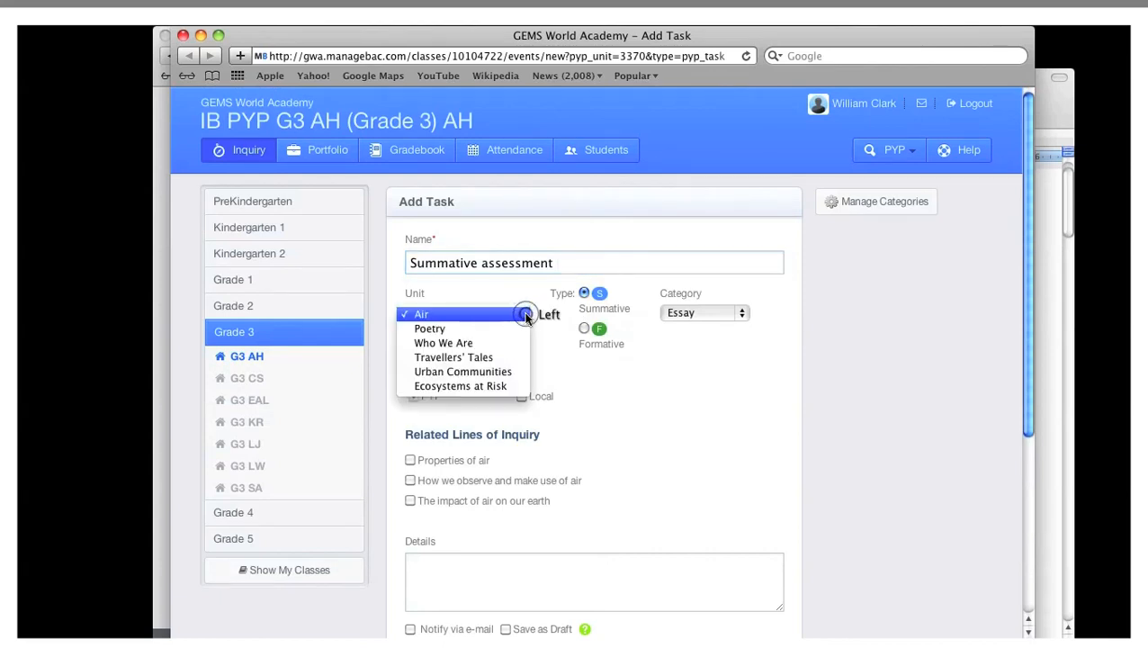
{"action": "left_click", "coordinate": [492, 370]}
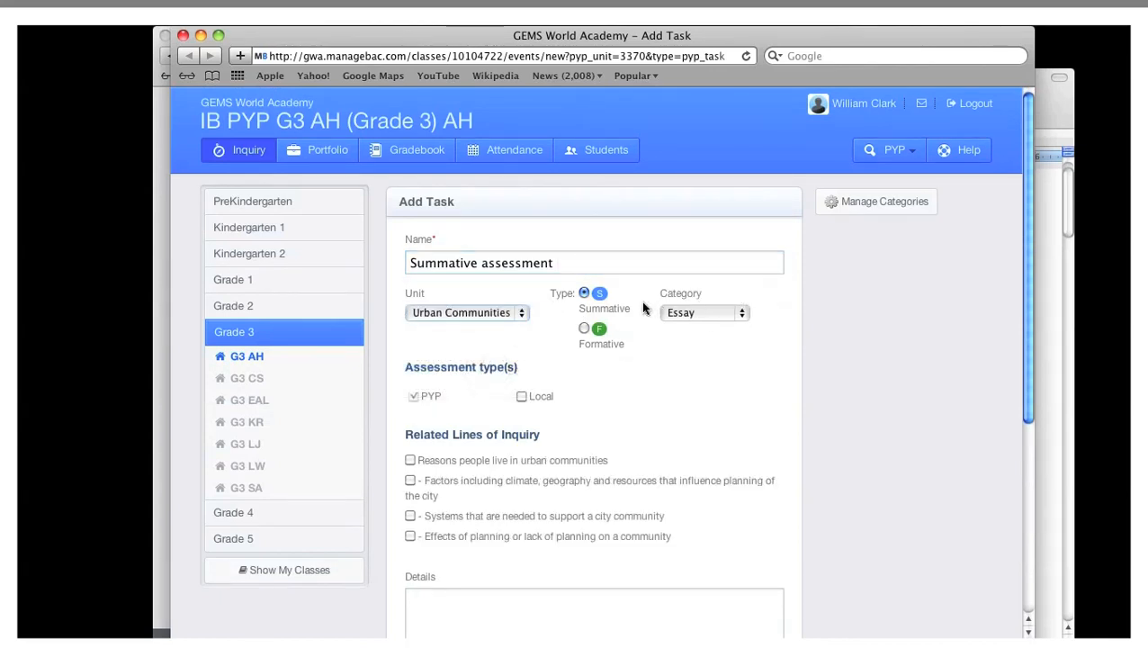
{"action": "left_click", "coordinate": [740, 313]}
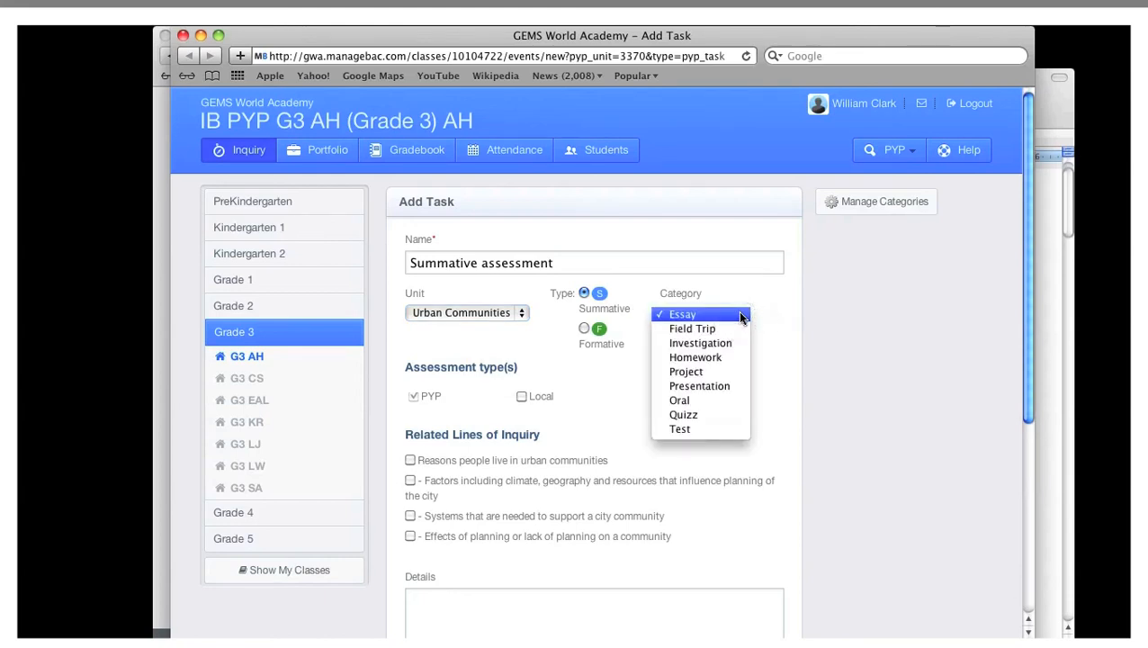
{"action": "left_click", "coordinate": [724, 386]}
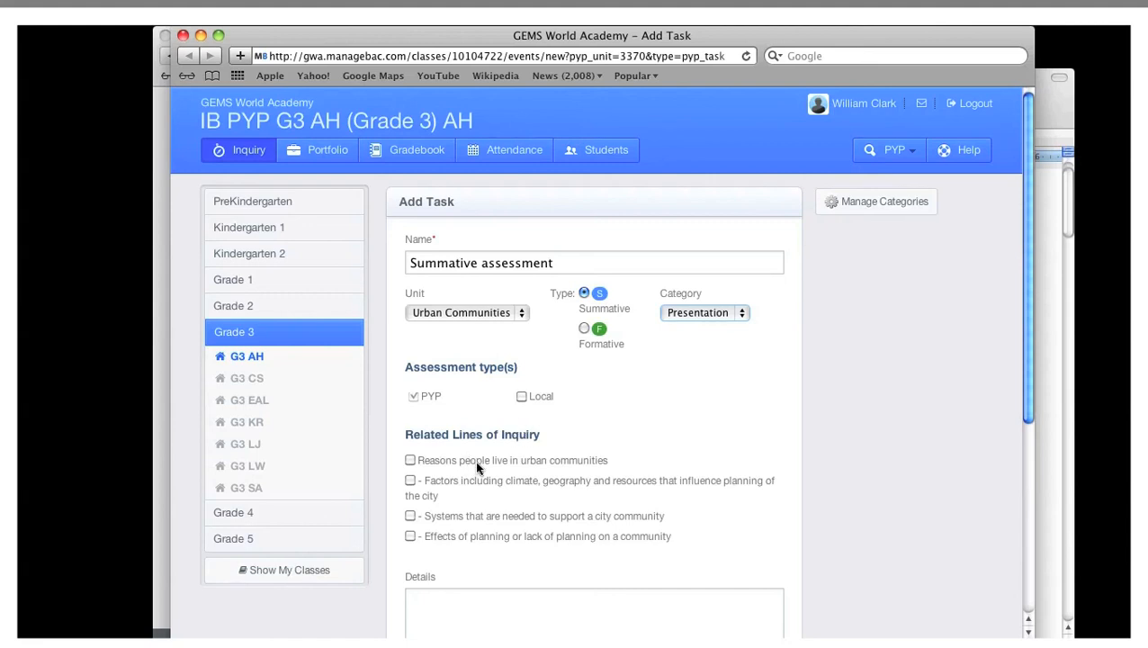
Review the new task's lines of inquiry, details, date and attachment options, and discard the task without adding it
{"action": "scroll", "coordinate": [477, 465], "scroll_direction": "down", "scroll_amount": 5}
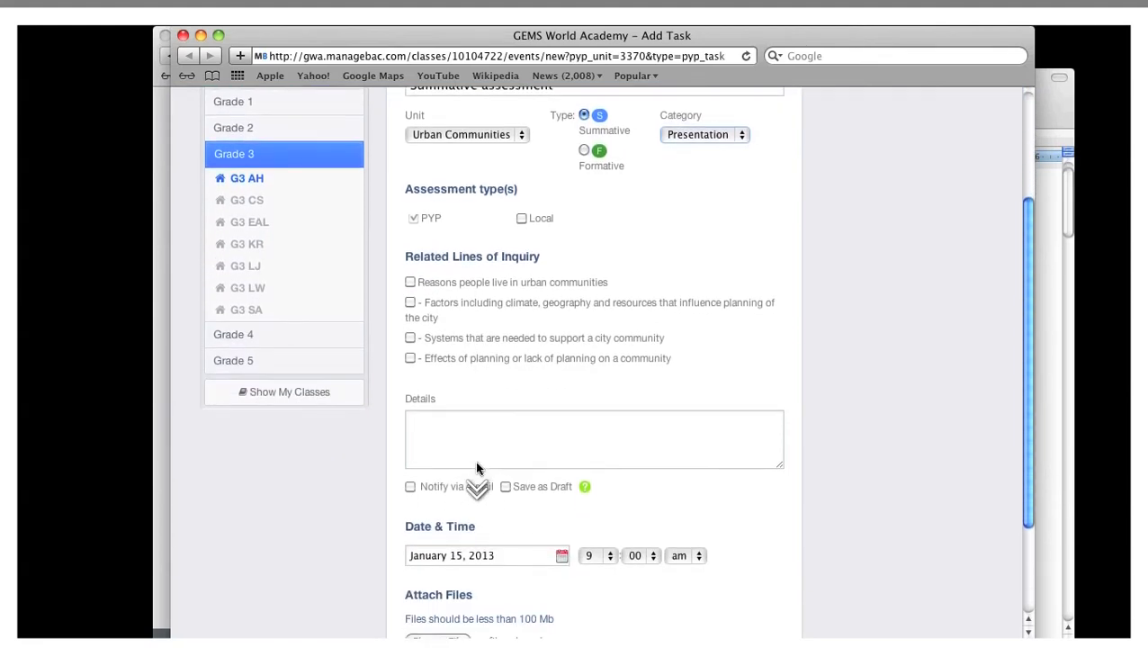
{"action": "scroll", "coordinate": [477, 465], "scroll_direction": "down", "scroll_amount": 1}
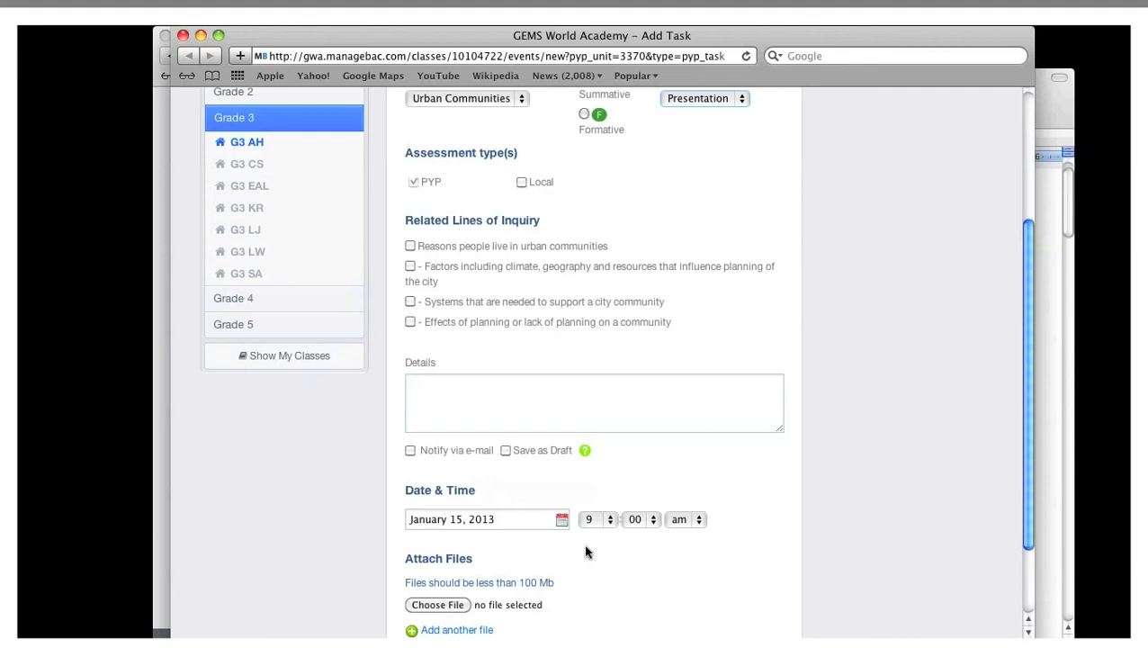
{"action": "scroll", "coordinate": [585, 551], "scroll_direction": "down", "scroll_amount": 3}
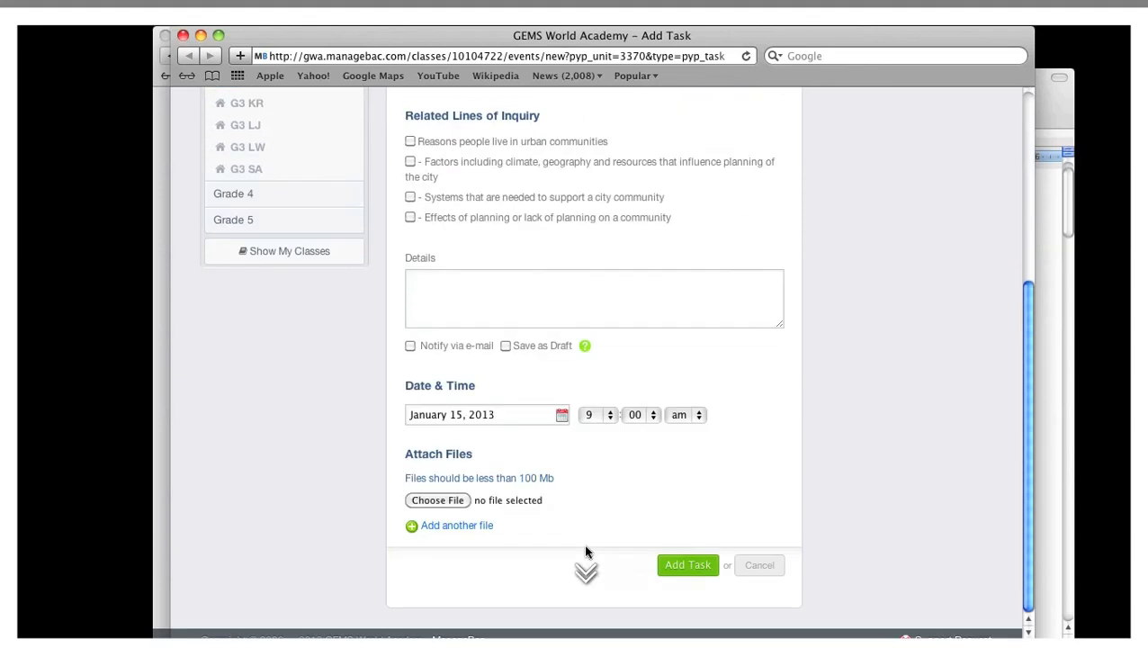
{"action": "left_click", "coordinate": [749, 567]}
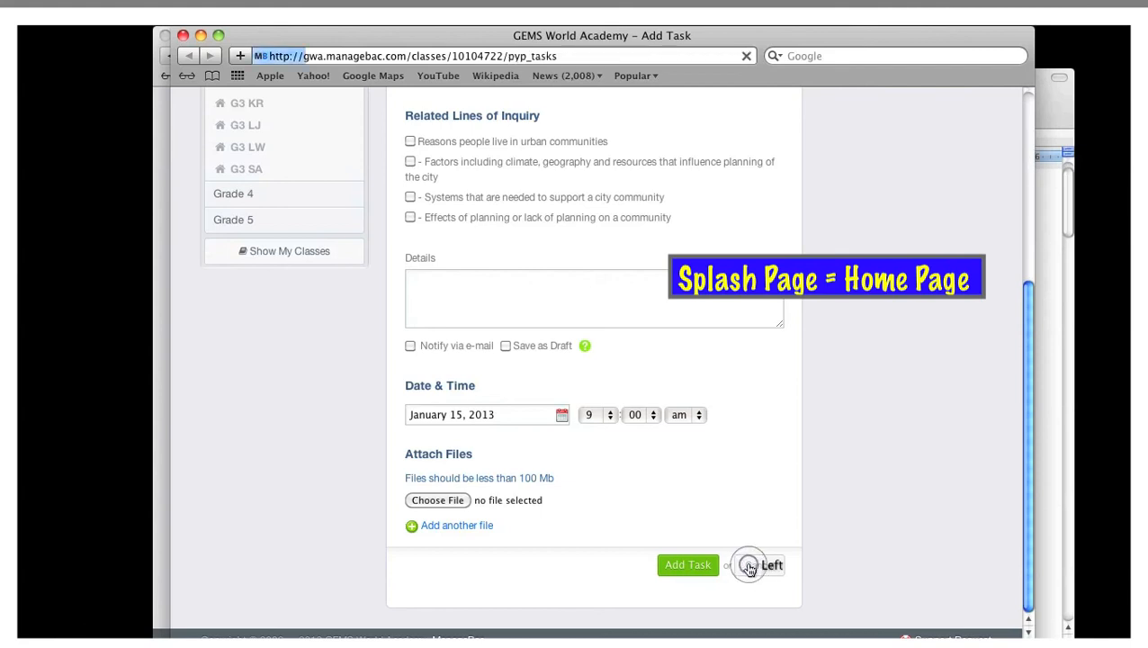